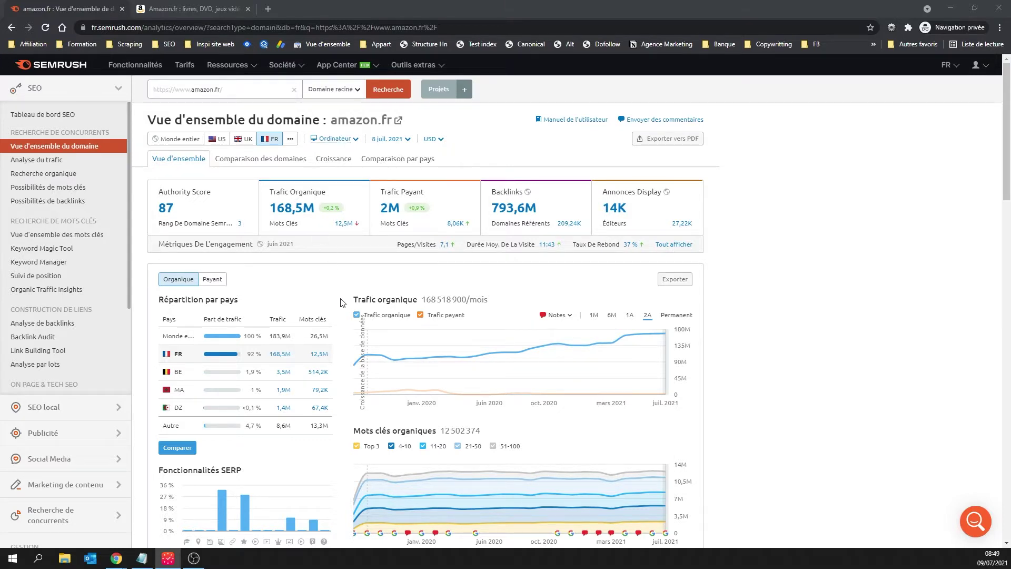
Step: Open the list of amazon.fr's organic keyword positions for France
{"action": "left_click", "coordinate": [319, 354]}
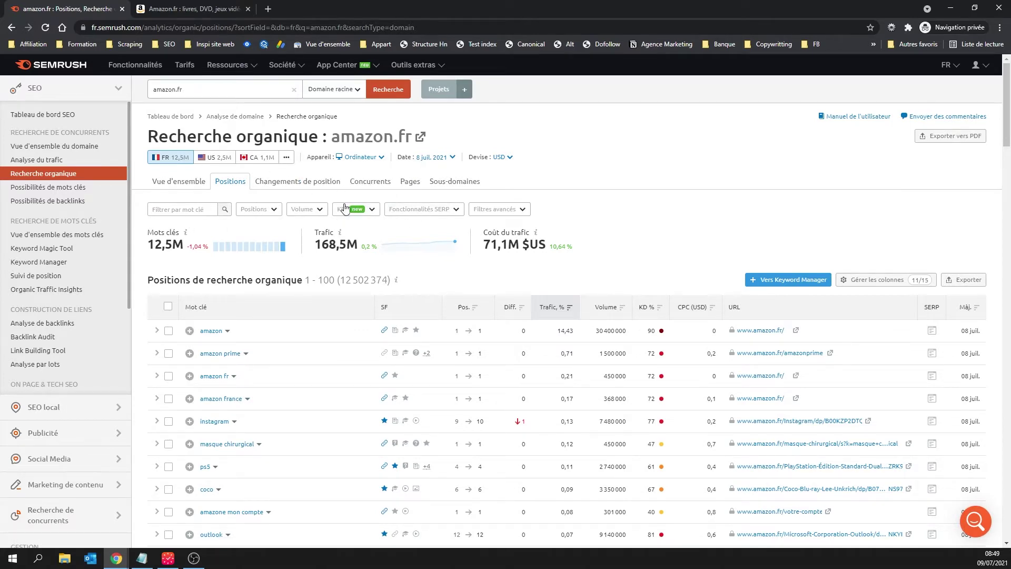
{"action": "left_click", "coordinate": [497, 209]}
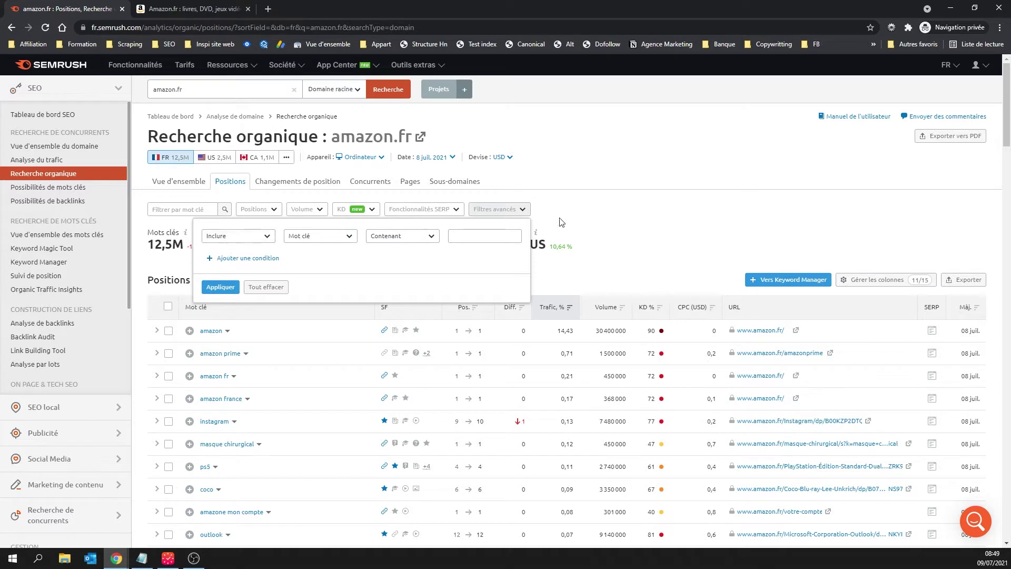
{"action": "left_click", "coordinate": [199, 90]}
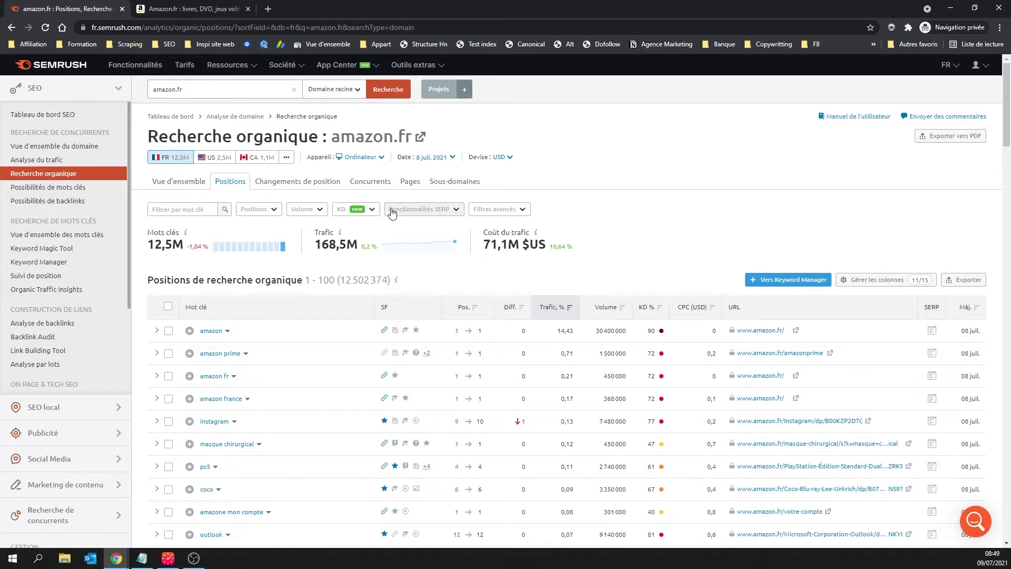
Step: Apply an advanced filter that excludes keywords containing the brand name
{"action": "left_click", "coordinate": [495, 209]}
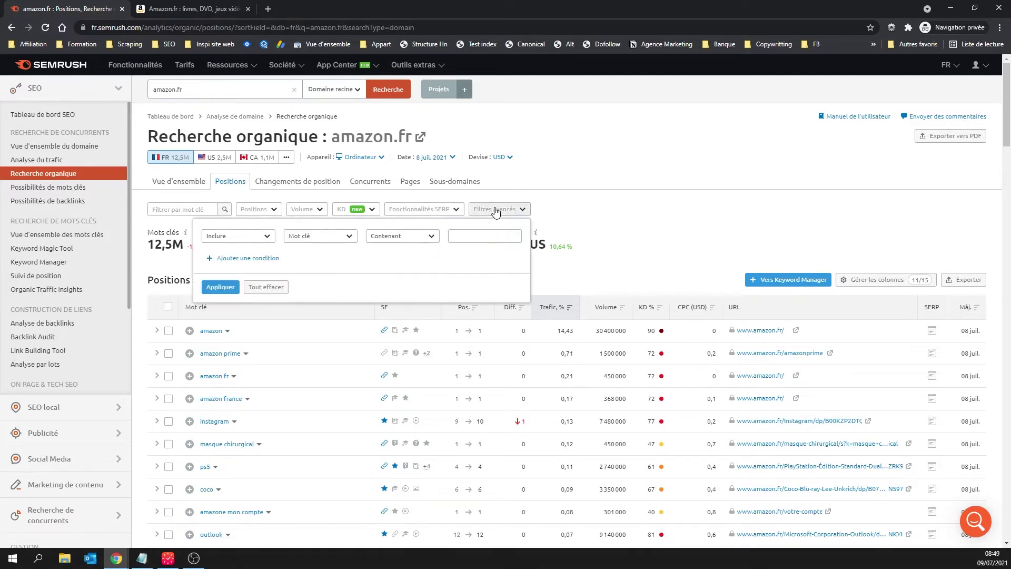
{"action": "left_click", "coordinate": [266, 237]}
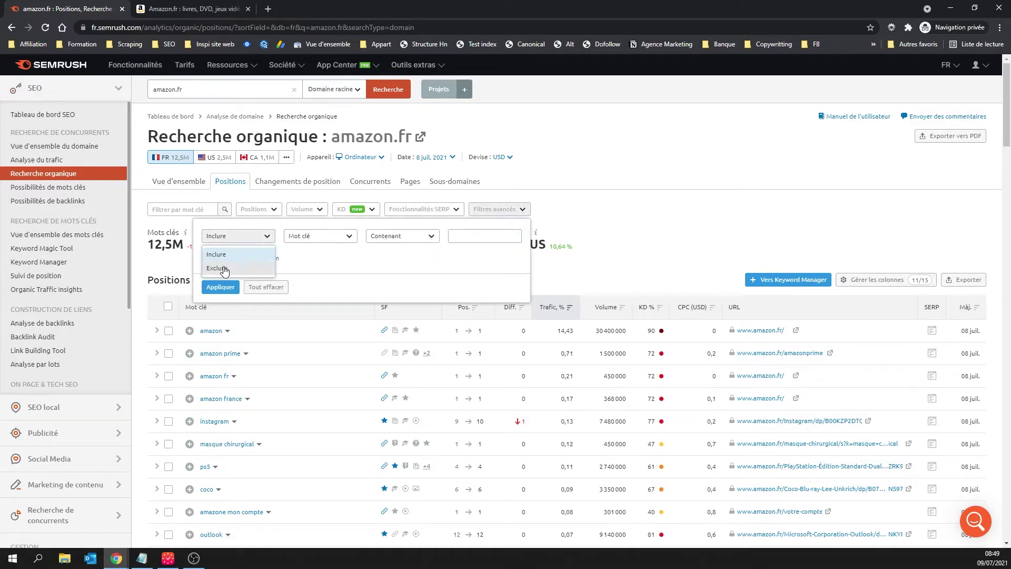
{"action": "left_click", "coordinate": [223, 269]}
{"action": "left_click", "coordinate": [467, 237]}
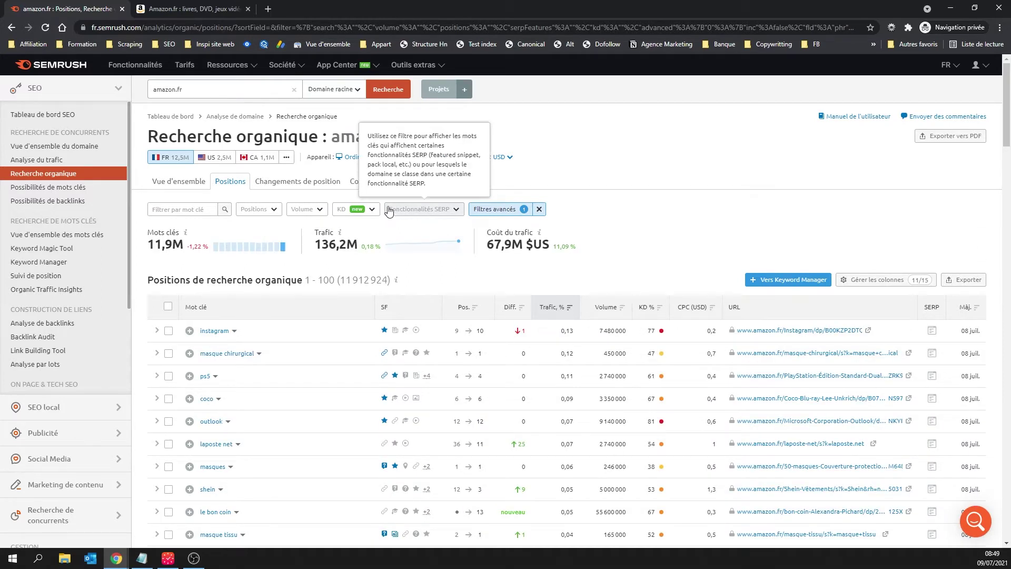
Step: Filter the organic positions to a custom keyword difficulty range of 0 to 20%
{"action": "left_click", "coordinate": [352, 211]}
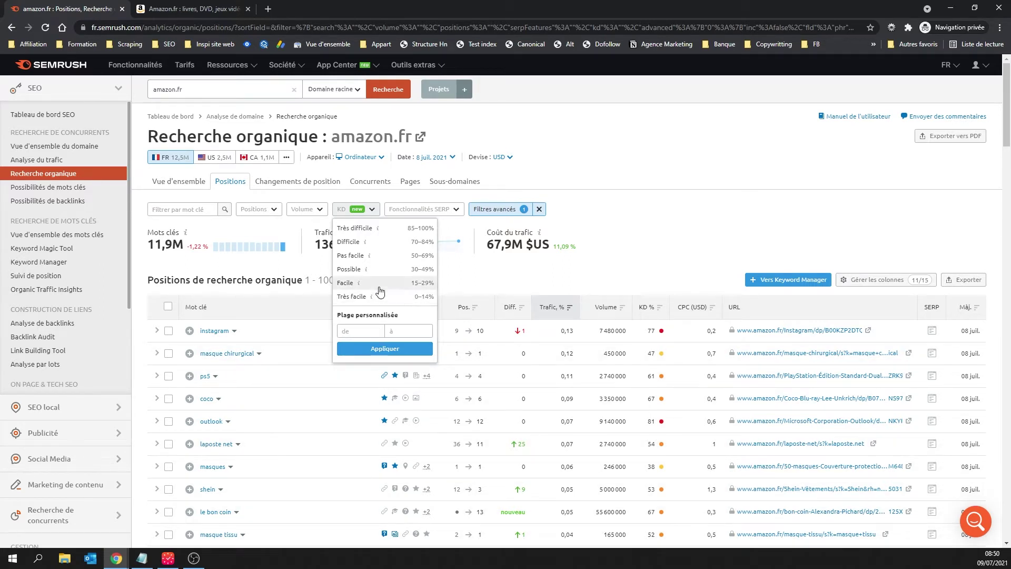
{"action": "left_click", "coordinate": [350, 331]}
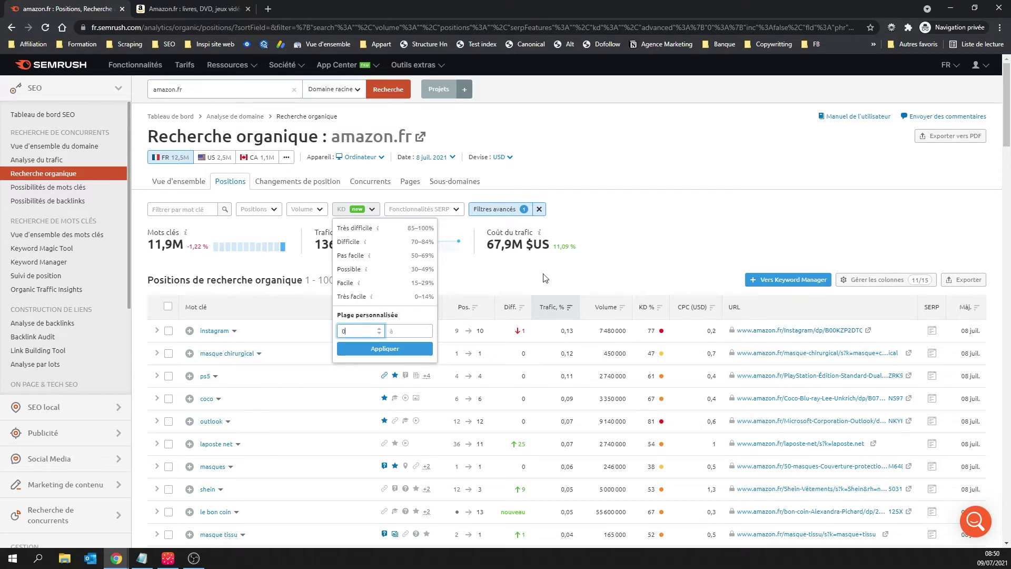
{"action": "key", "text": "Tab"}
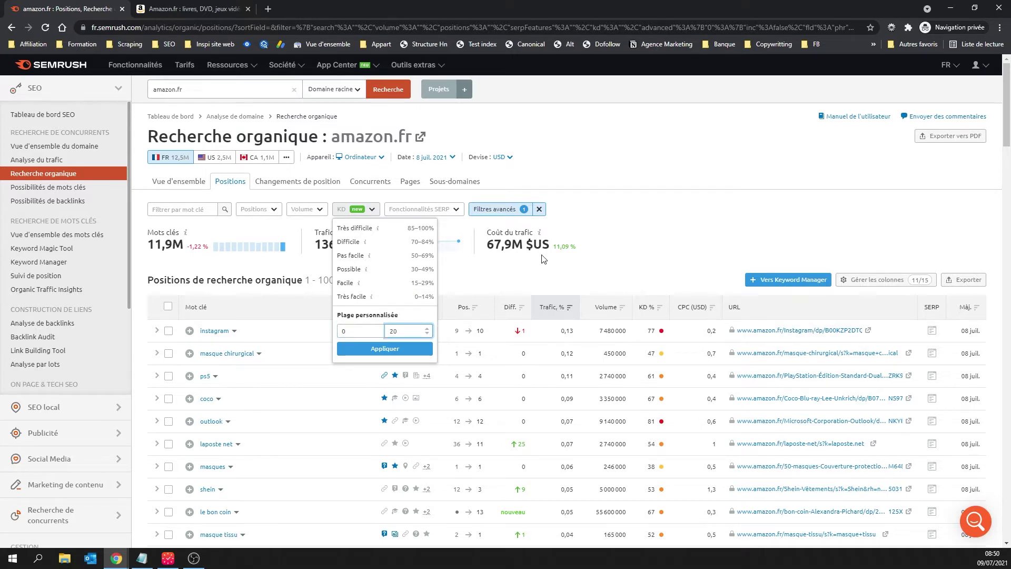
{"action": "left_click", "coordinate": [408, 349]}
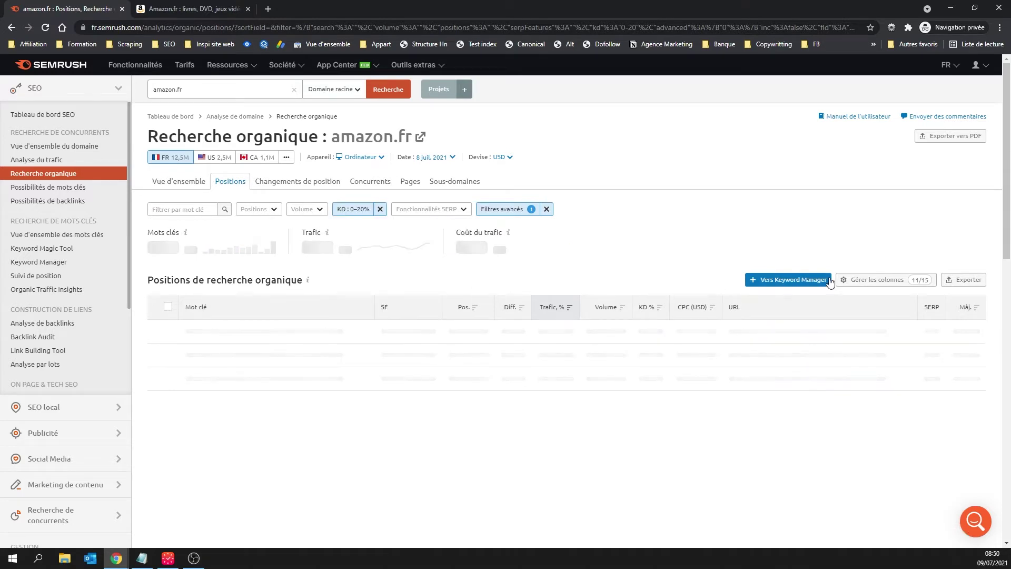
{"action": "scroll", "coordinate": [1009, 181], "scroll_direction": "down", "scroll_amount": 1}
{"action": "left_click_drag", "start_coordinate": [1009, 180], "coordinate": [1009, 177]}
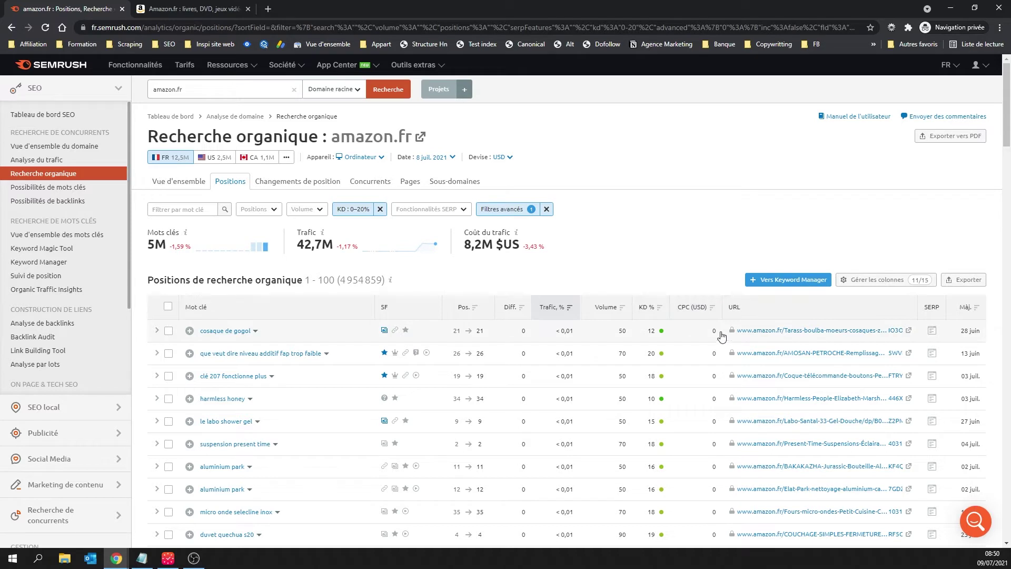
Step: Sort the filtered keyword positions by search volume, highest first
{"action": "left_click_drag", "start_coordinate": [721, 334], "coordinate": [701, 334]}
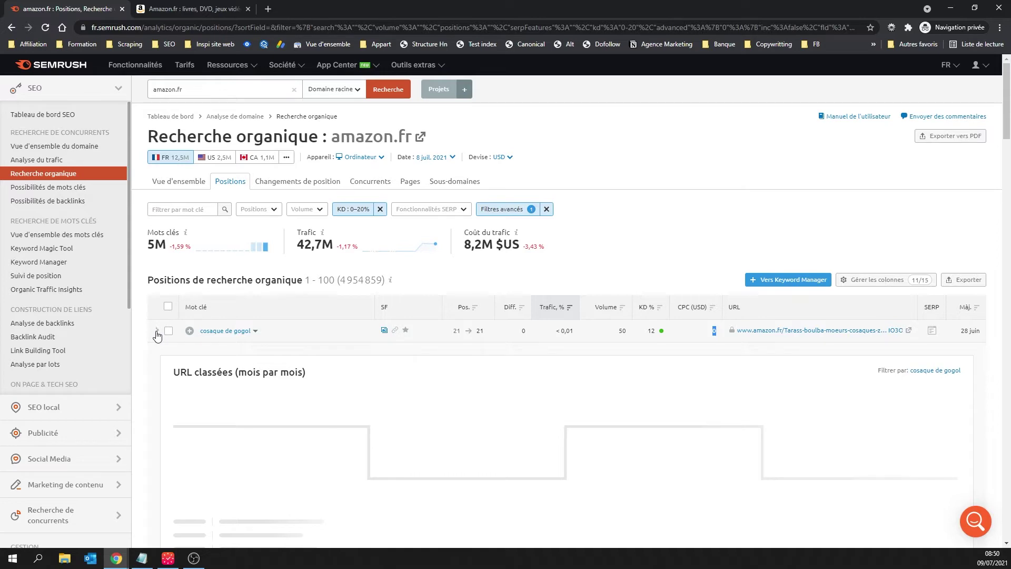
{"action": "left_click", "coordinate": [157, 332]}
{"action": "scroll", "coordinate": [475, 312], "scroll_direction": "down", "scroll_amount": 1}
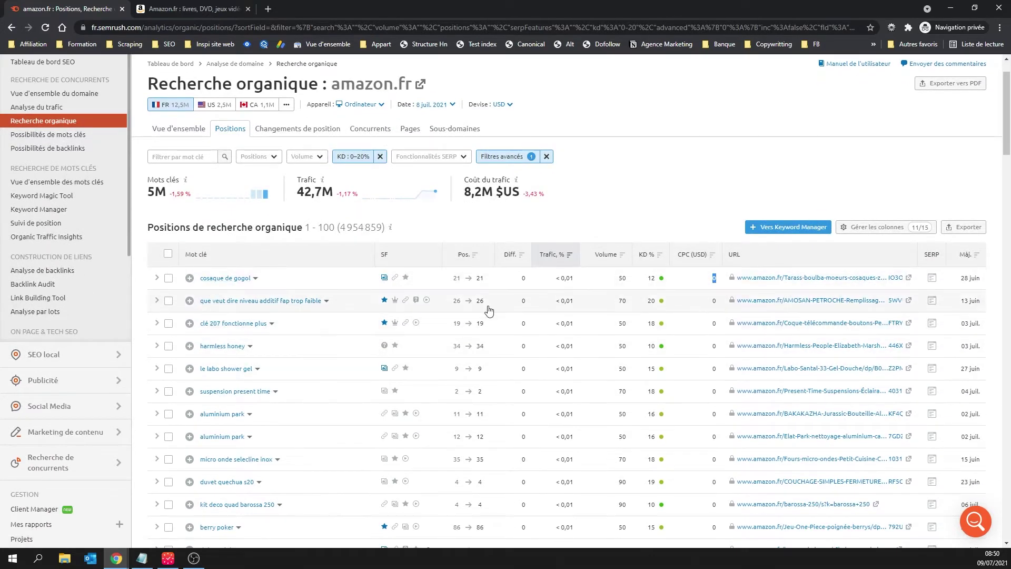
{"action": "left_click", "coordinate": [604, 257]}
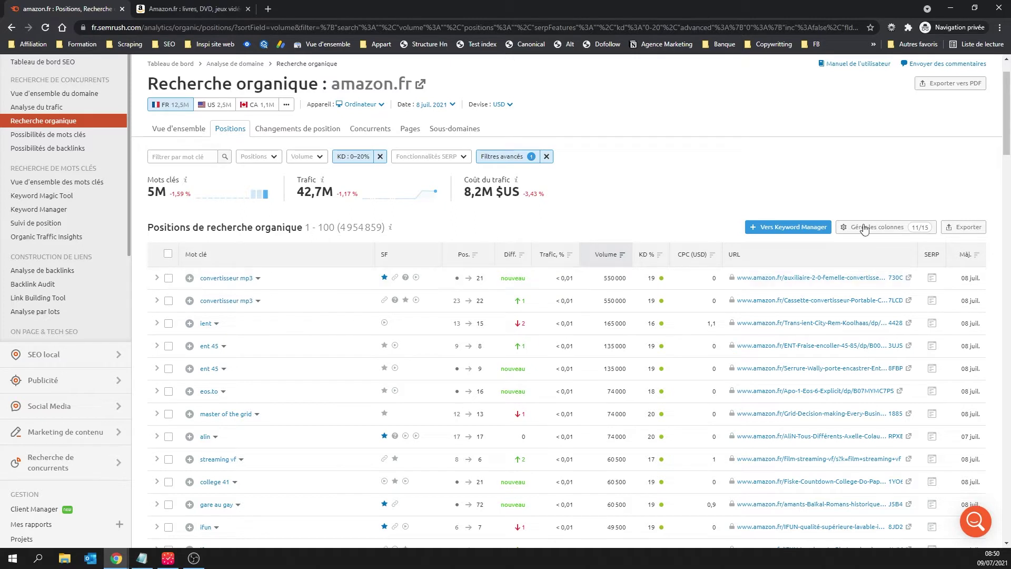
Step: Add the number-of-results column (Résult.) to the positions table
{"action": "left_click", "coordinate": [897, 227]}
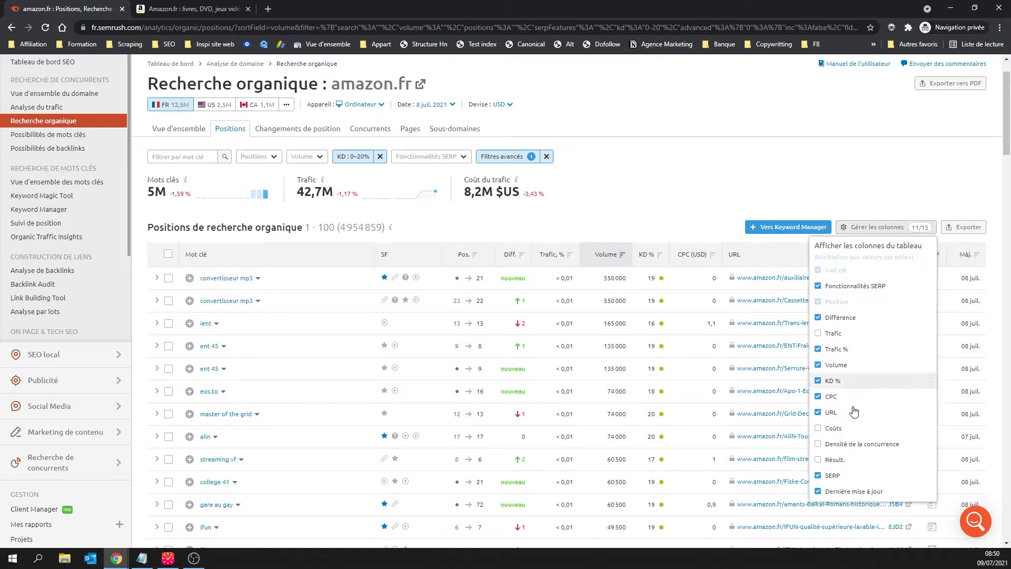
{"action": "left_click", "coordinate": [818, 459]}
{"action": "left_click", "coordinate": [699, 209]}
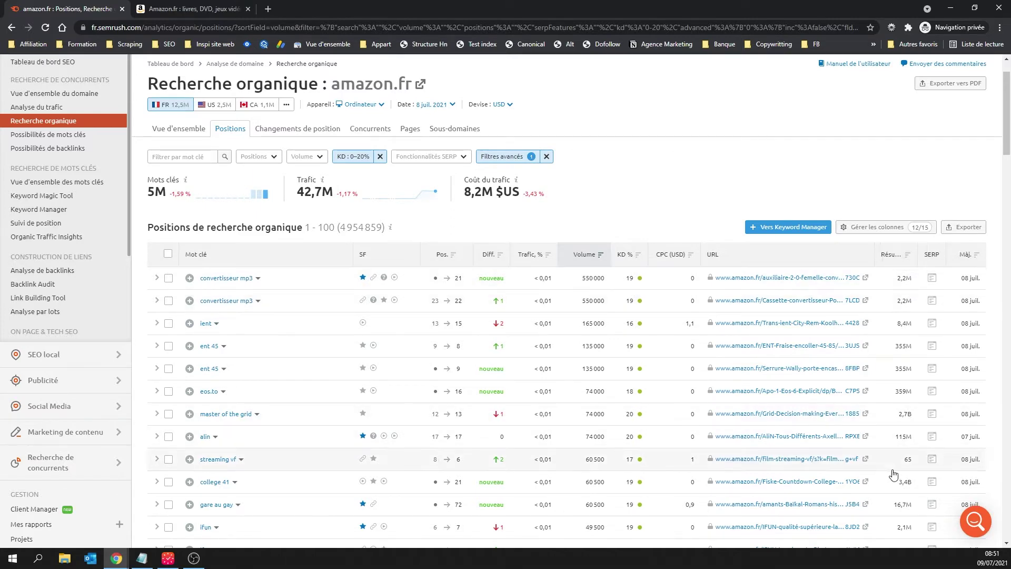
Step: Limit the keyword list to Top 20 positions
{"action": "scroll", "coordinate": [904, 463], "scroll_direction": "down", "scroll_amount": 4}
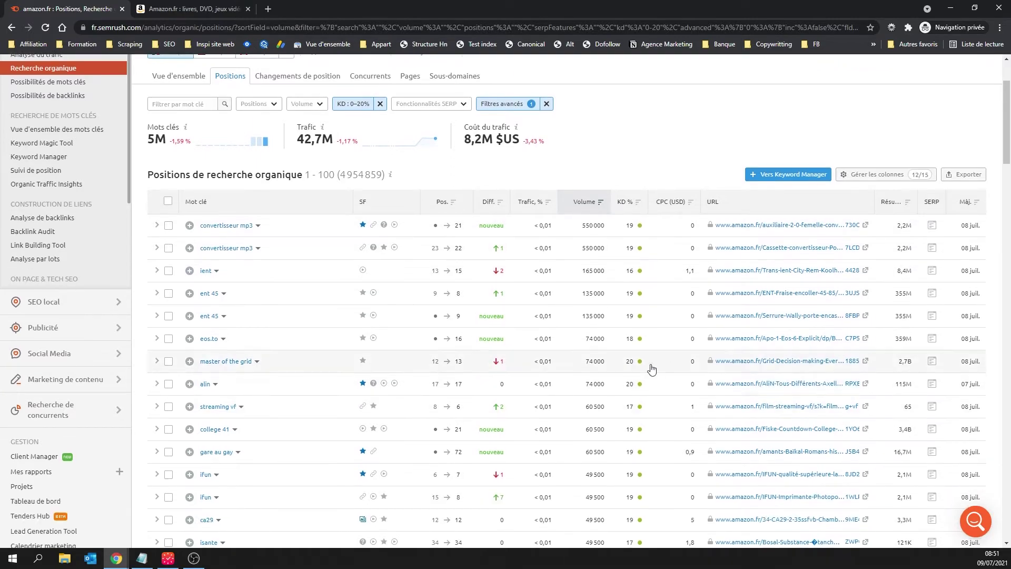
{"action": "scroll", "coordinate": [565, 388], "scroll_direction": "up", "scroll_amount": 4}
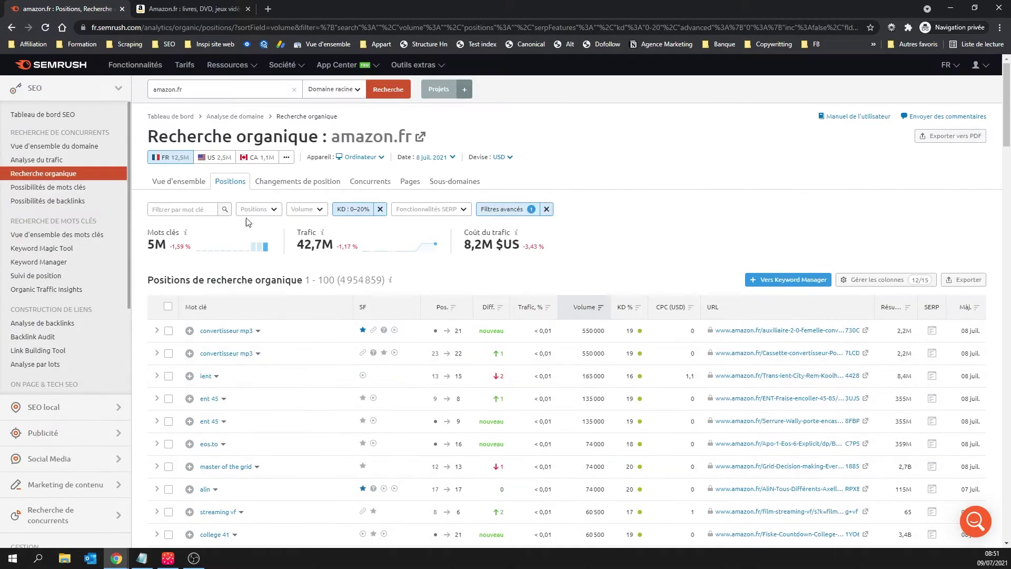
{"action": "left_click", "coordinate": [257, 209]}
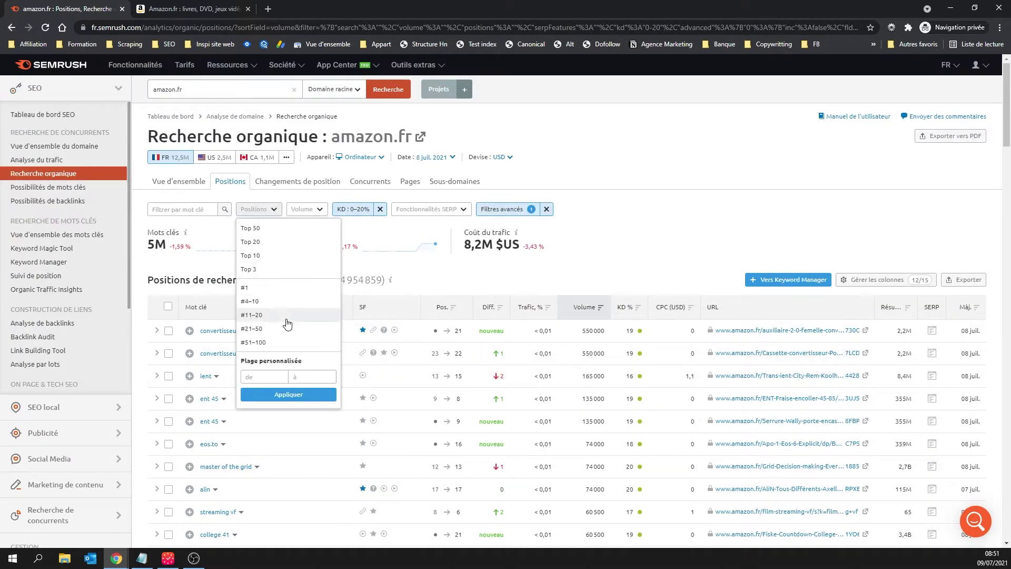
{"action": "left_click", "coordinate": [249, 244]}
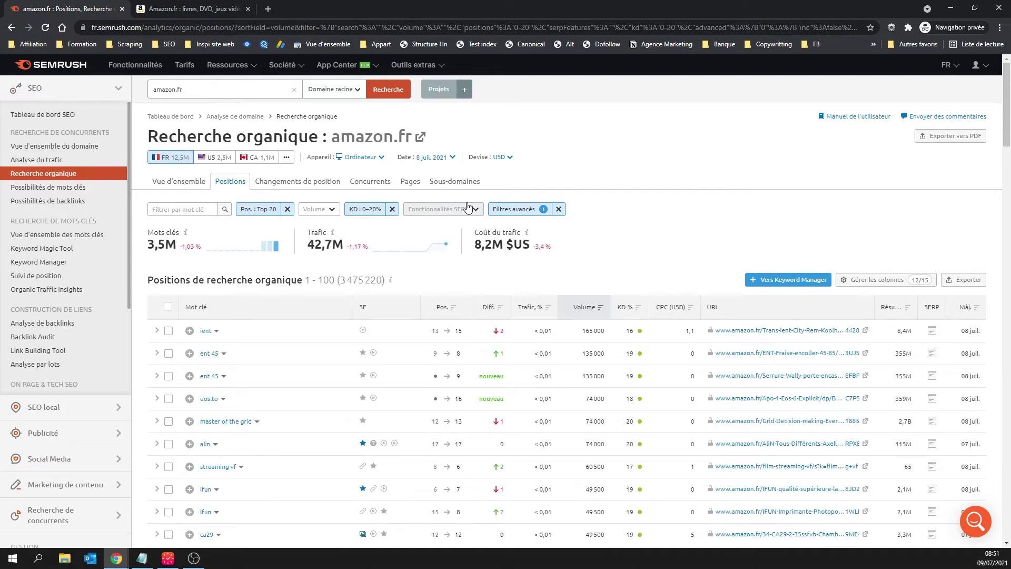
Step: Set the positions filter to Top 3
{"action": "left_click", "coordinate": [265, 211]}
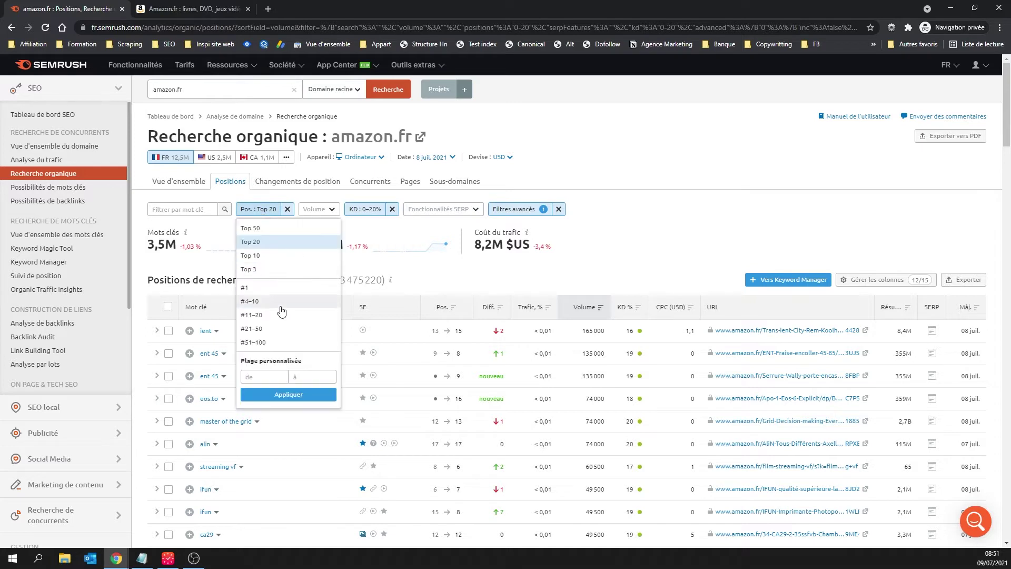
{"action": "left_click", "coordinate": [250, 268]}
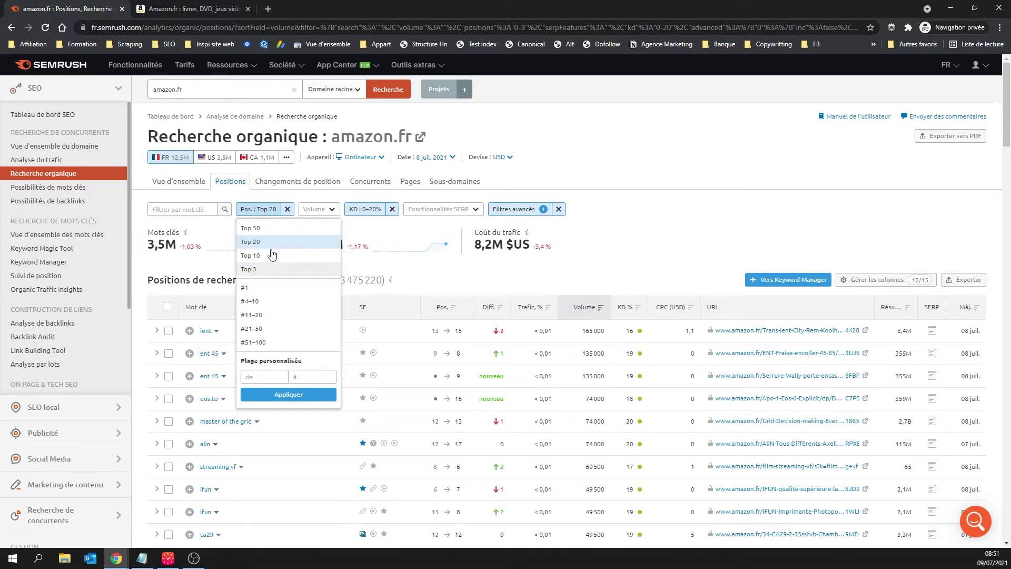
{"action": "left_click", "coordinate": [357, 258]}
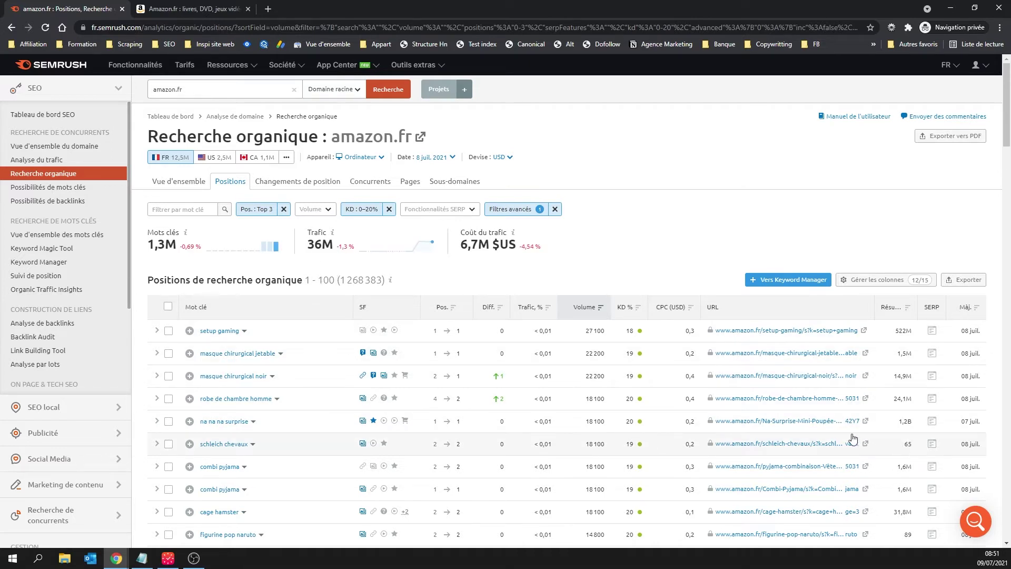
Step: Check the result count and search volume of the keyword "schleich chevaux"
{"action": "left_click_drag", "start_coordinate": [853, 437], "coordinate": [904, 451]}
{"action": "left_click", "coordinate": [906, 443]}
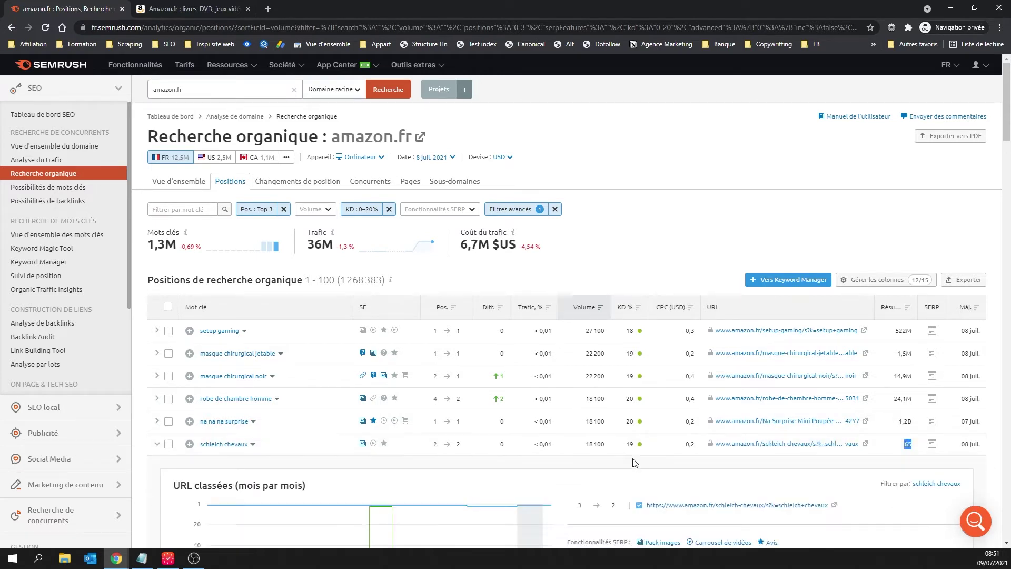
{"action": "left_click_drag", "start_coordinate": [589, 446], "coordinate": [602, 447]}
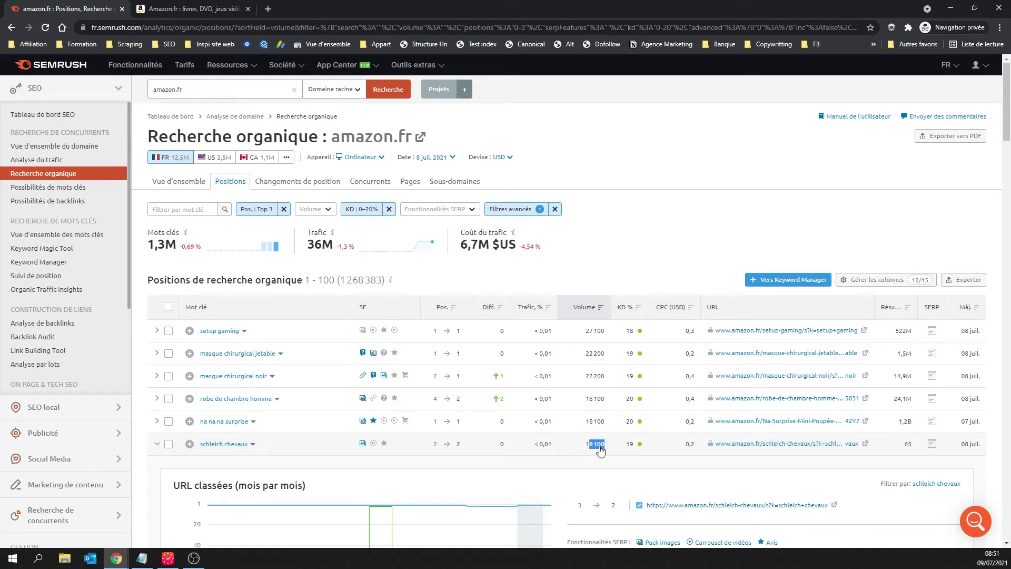
{"action": "left_click", "coordinate": [582, 442]}
{"action": "scroll", "coordinate": [514, 428], "scroll_direction": "down", "scroll_amount": 1}
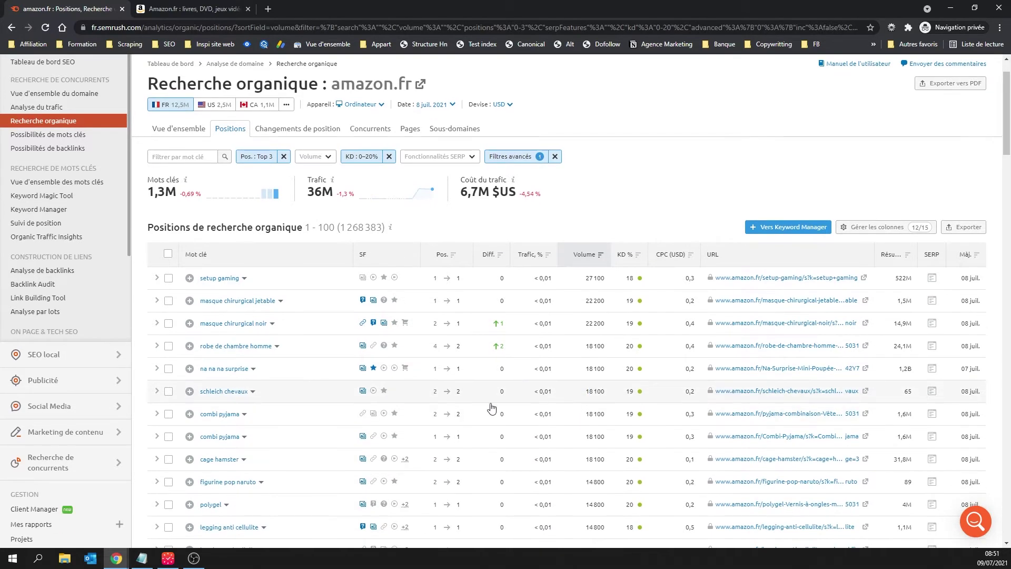
Step: Expand the "schleich chevaux" row to examine its month-by-month ranked URLs
{"action": "left_click", "coordinate": [157, 392]}
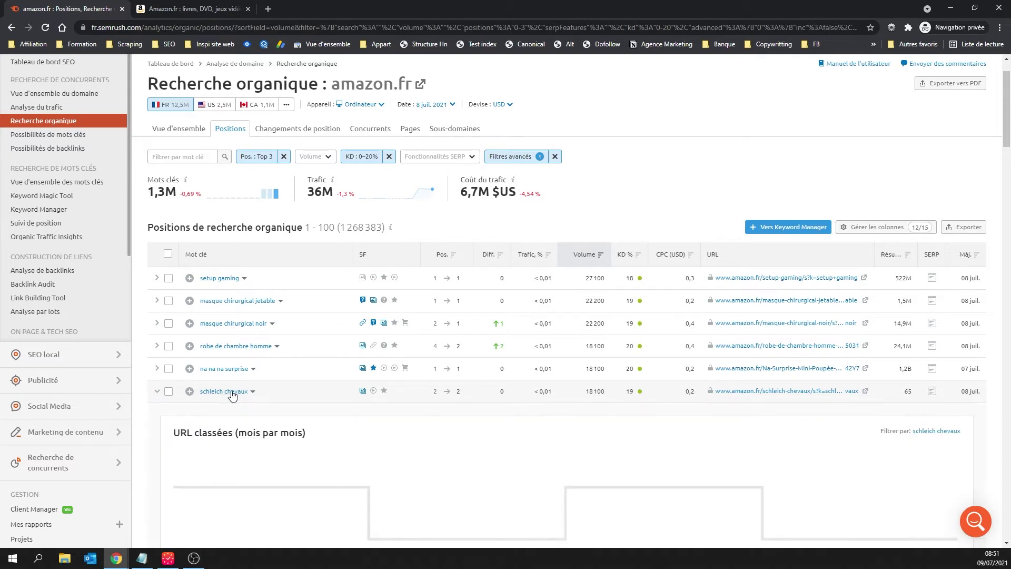
{"action": "scroll", "coordinate": [316, 388], "scroll_direction": "down", "scroll_amount": 2}
{"action": "scroll", "coordinate": [237, 316], "scroll_direction": "down", "scroll_amount": 1}
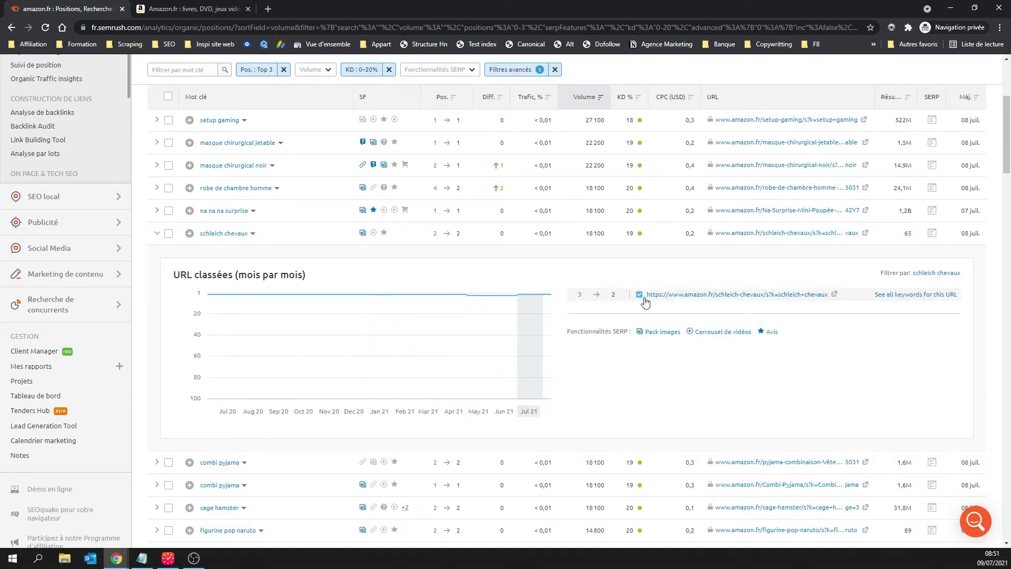
Step: Open the ranked Amazon page for "schleich chevaux", accept the cookies and examine the product listing and its search term
{"action": "left_click", "coordinate": [770, 293]}
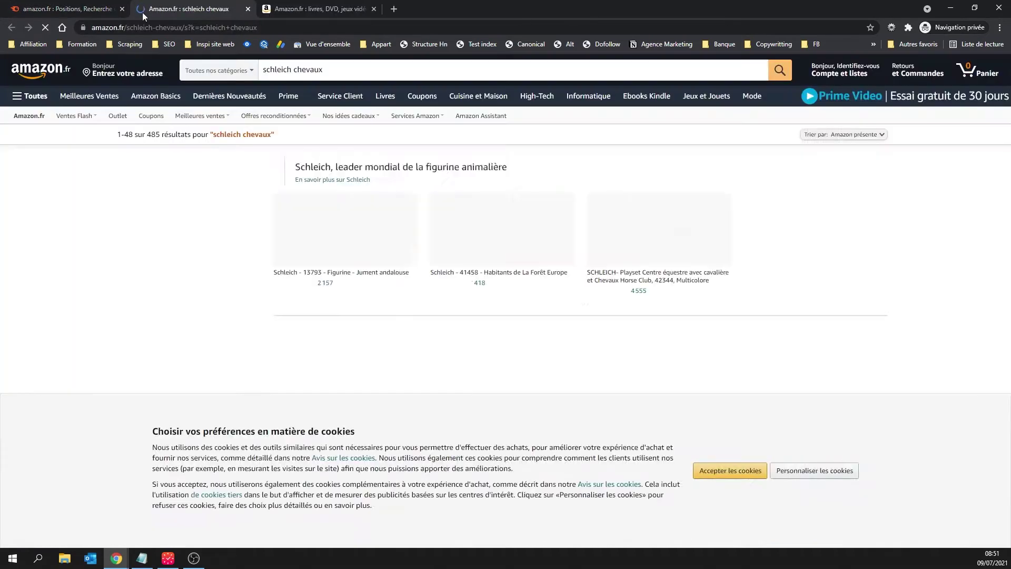
{"action": "scroll", "coordinate": [706, 422], "scroll_direction": "down", "scroll_amount": 4}
{"action": "left_click", "coordinate": [722, 471]}
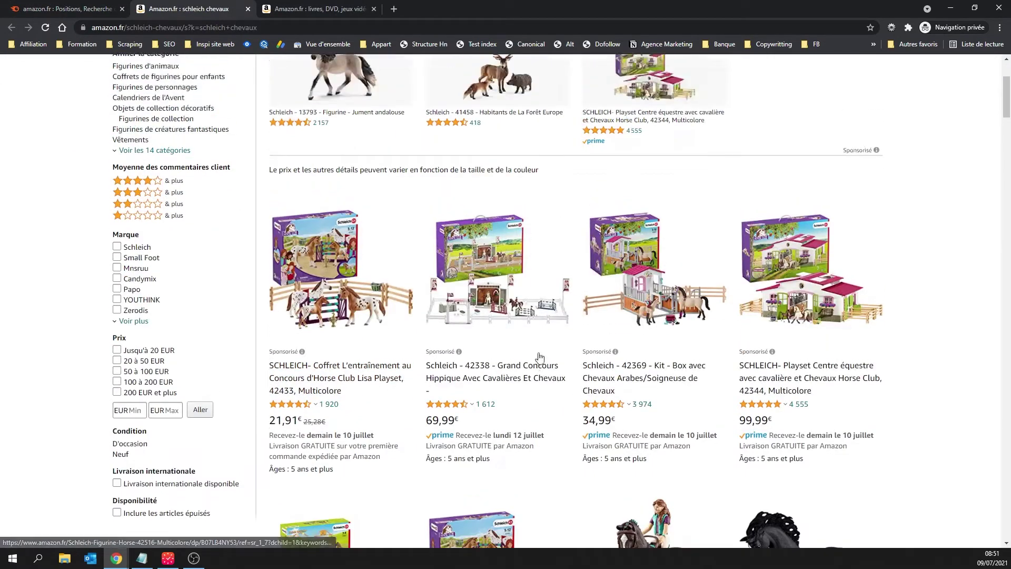
{"action": "scroll", "coordinate": [394, 168], "scroll_direction": "up", "scroll_amount": 4}
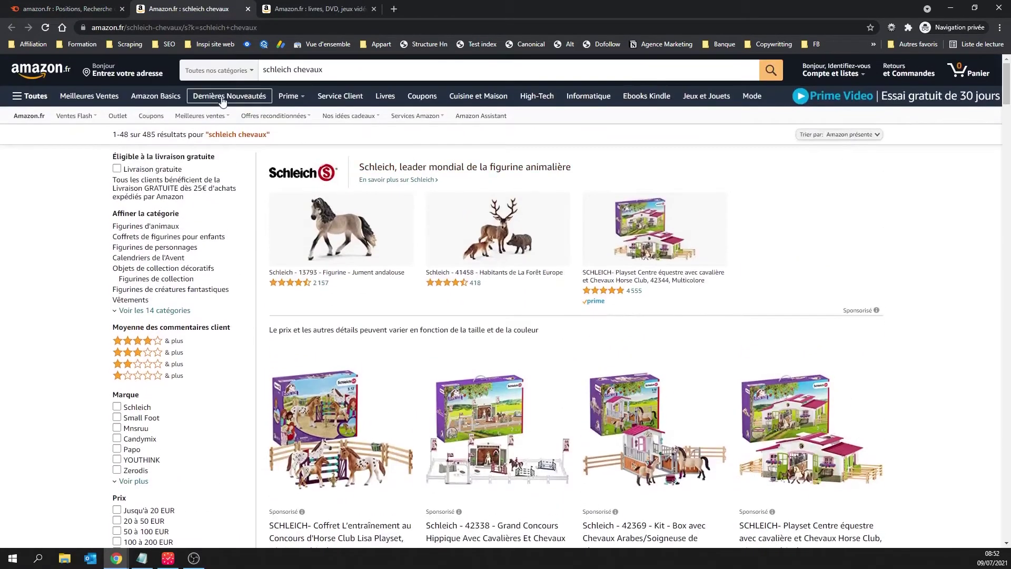
{"action": "left_click_drag", "start_coordinate": [209, 137], "coordinate": [268, 136]}
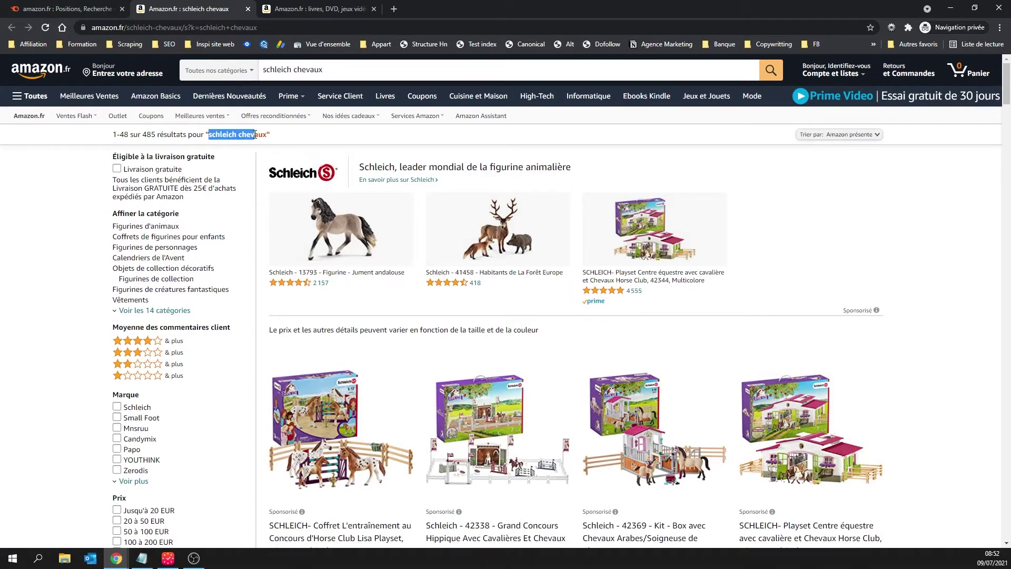
Step: Return to Semrush, open the keyword overview for "schleich chevaux" in a new tab and examine its SERP analysis
{"action": "left_click", "coordinate": [68, 9]}
{"action": "middle_click", "coordinate": [225, 236]}
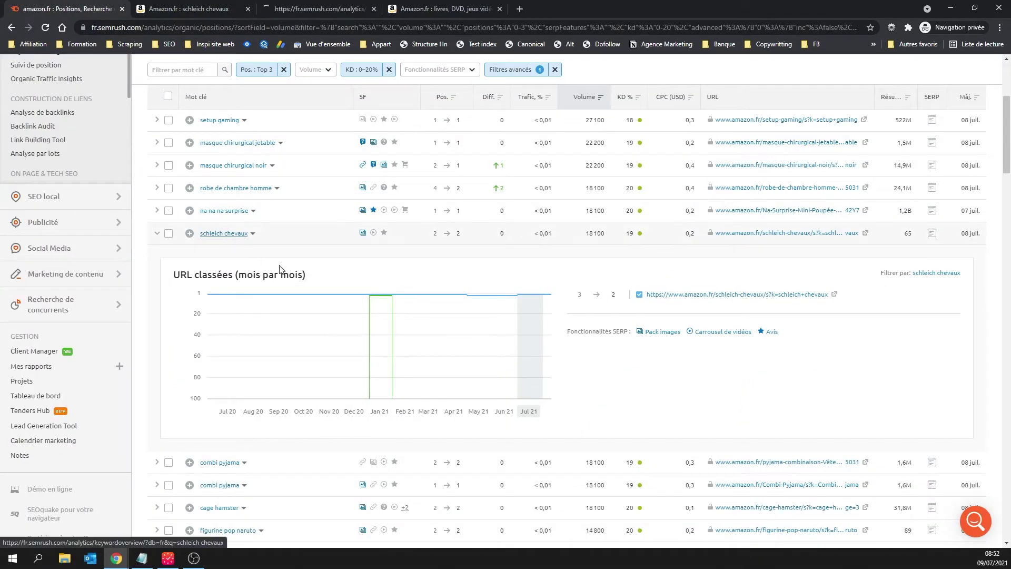
{"action": "left_click", "coordinate": [211, 8]}
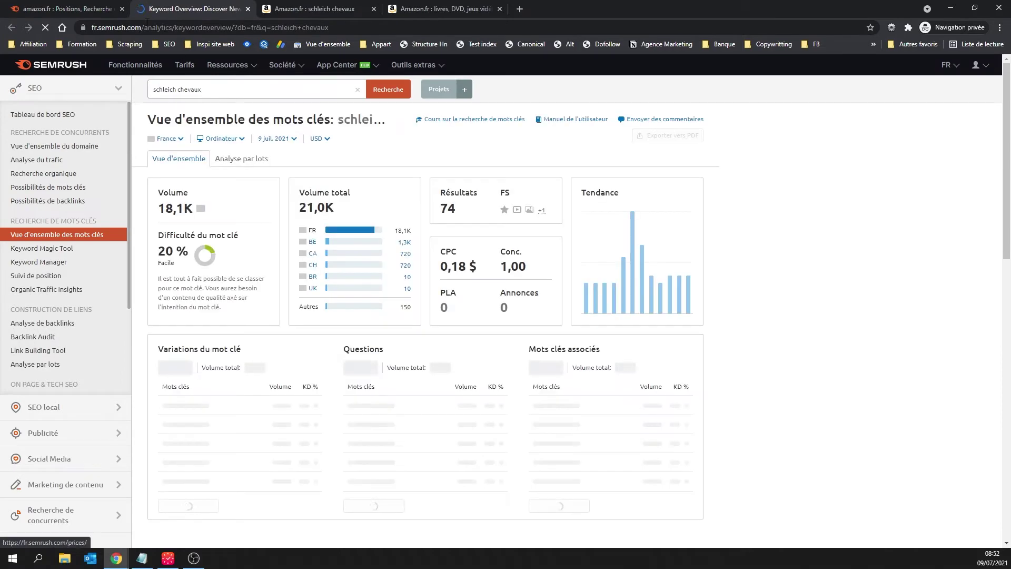
{"action": "scroll", "coordinate": [382, 334], "scroll_direction": "down", "scroll_amount": 4}
{"action": "scroll", "coordinate": [386, 335], "scroll_direction": "down", "scroll_amount": 3}
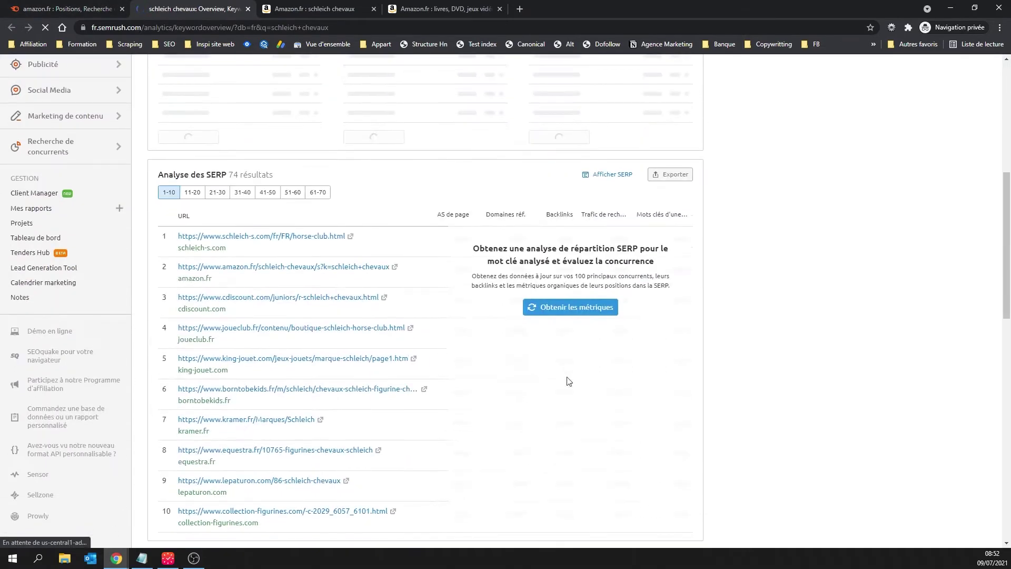
Step: Retrieve the SERP metrics for "schleich chevaux" and compare the referring domains and backlinks of the top-ranked pages
{"action": "left_click", "coordinate": [581, 307]}
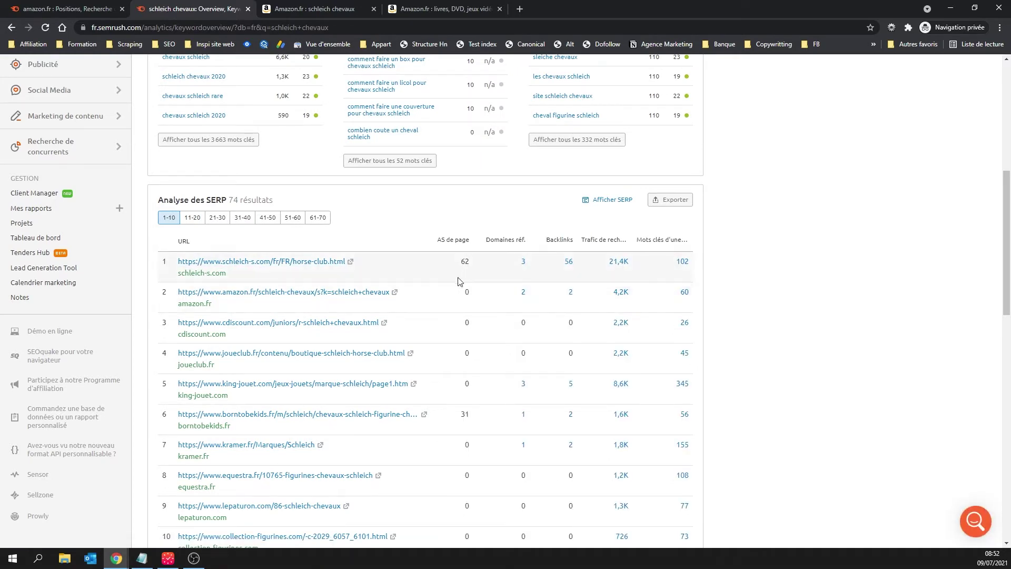
{"action": "left_click_drag", "start_coordinate": [502, 310], "coordinate": [548, 329]}
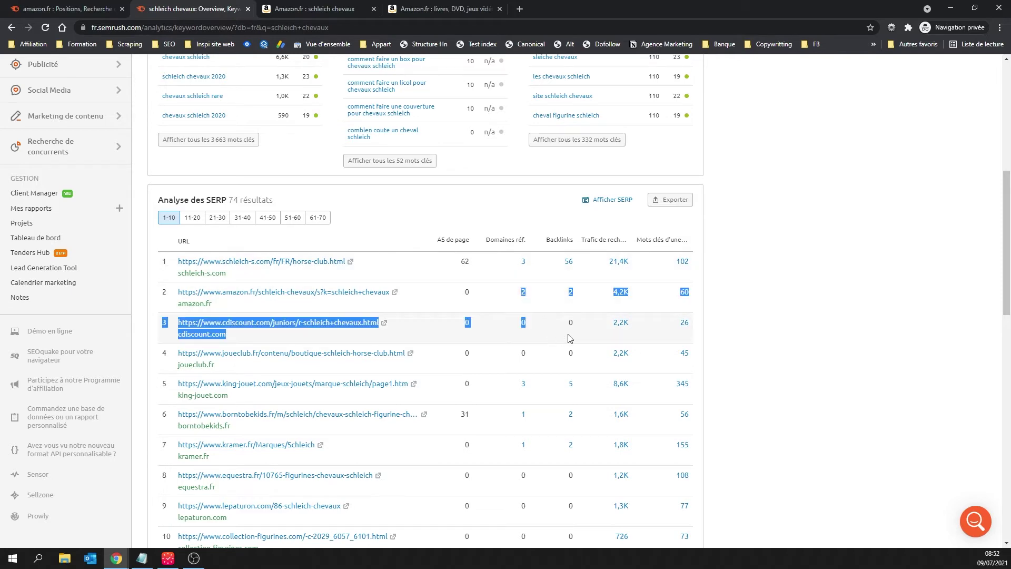
Step: Open the top-ranked schleich-s.com Horse Club page, examine it briefly and return to the "schleich chevaux" keyword overview
{"action": "left_click", "coordinate": [322, 261]}
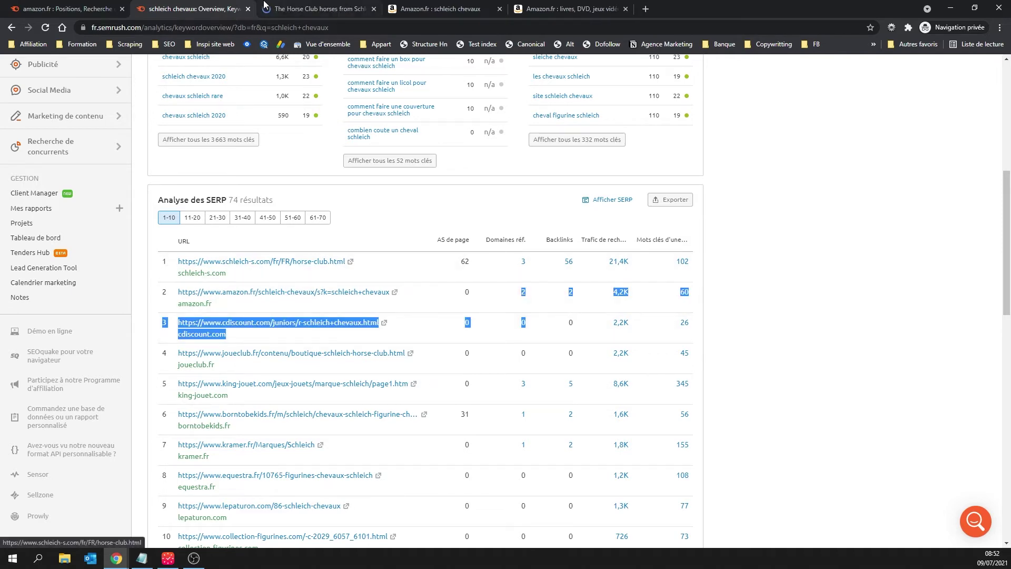
{"action": "scroll", "coordinate": [388, 271], "scroll_direction": "down", "scroll_amount": 12}
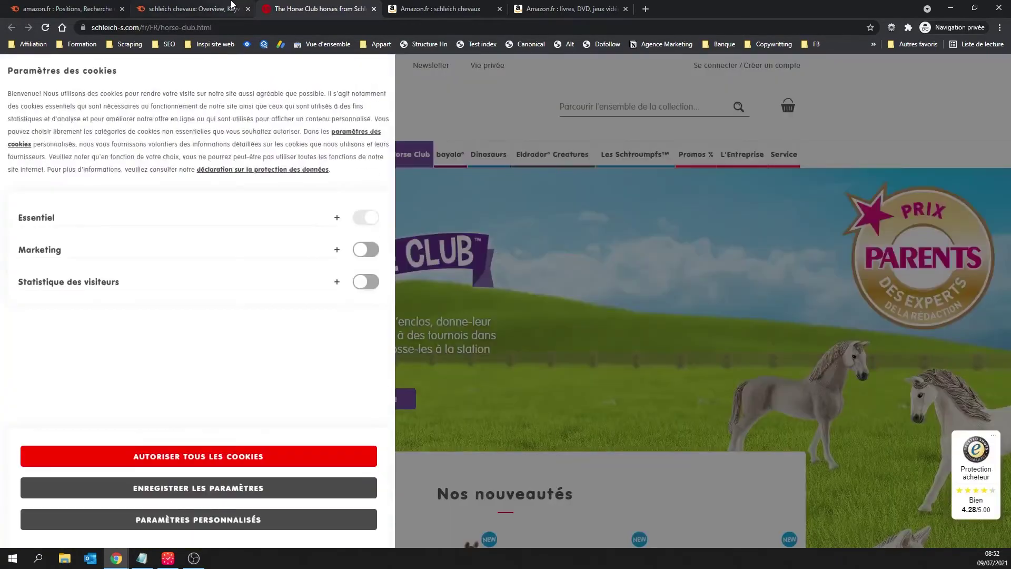
{"action": "left_click", "coordinate": [219, 6]}
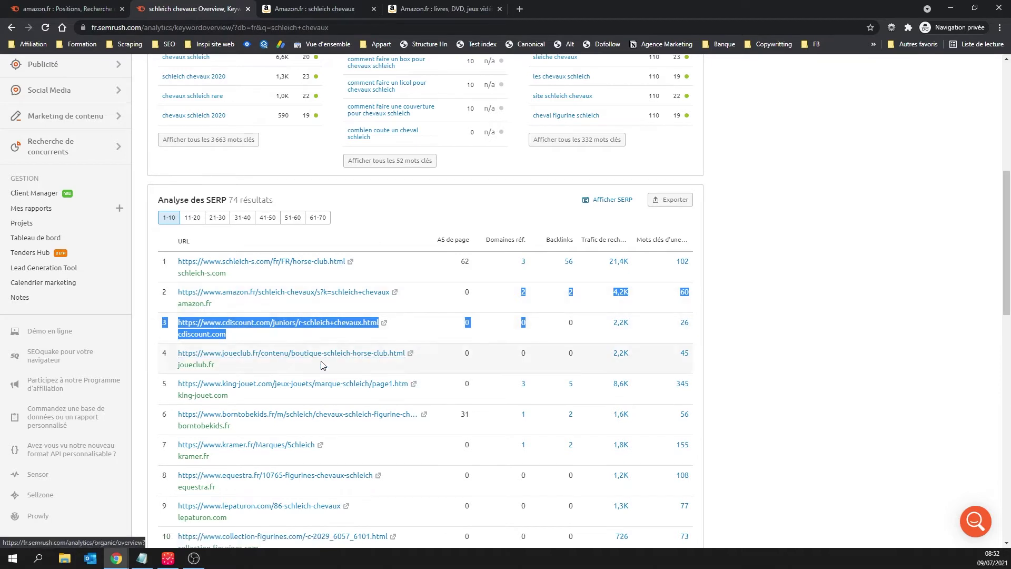
Step: Examine the page authority, referring domains, backlinks and search traffic of the amazon.fr result in the SERP analysis
{"action": "scroll", "coordinate": [326, 358], "scroll_direction": "down", "scroll_amount": 1}
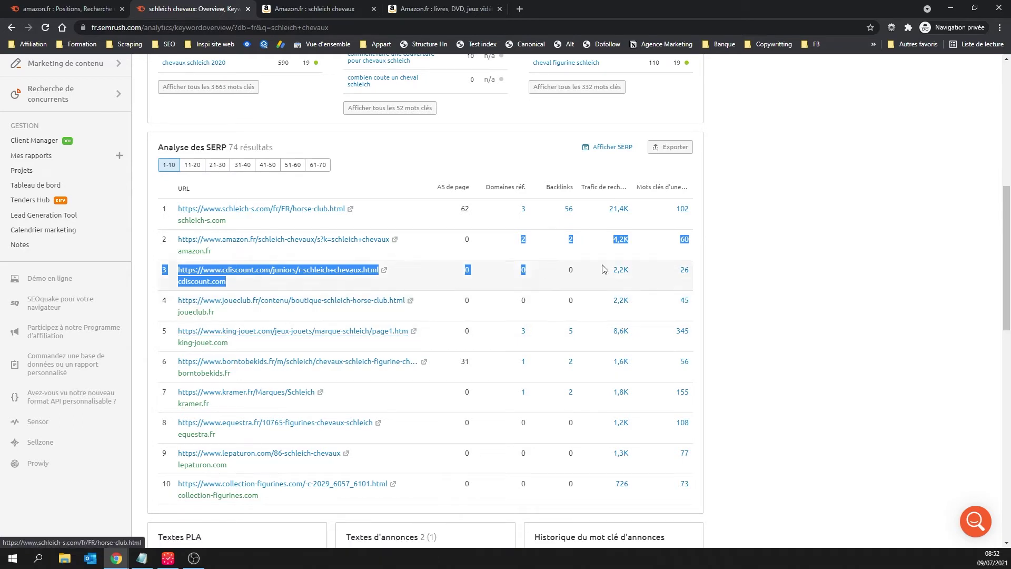
{"action": "left_click_drag", "start_coordinate": [594, 242], "coordinate": [582, 240]}
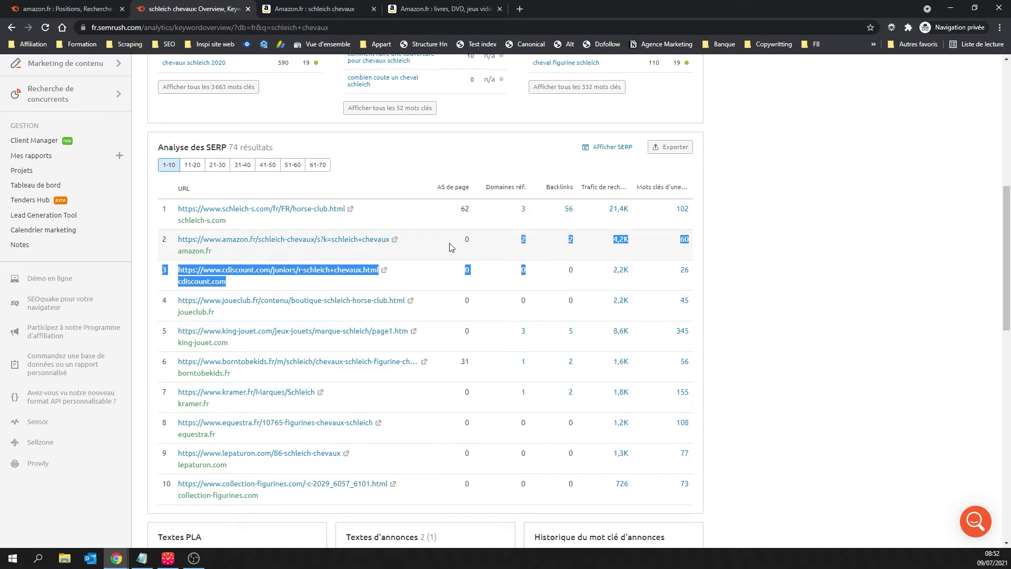
{"action": "left_click_drag", "start_coordinate": [450, 248], "coordinate": [493, 248]}
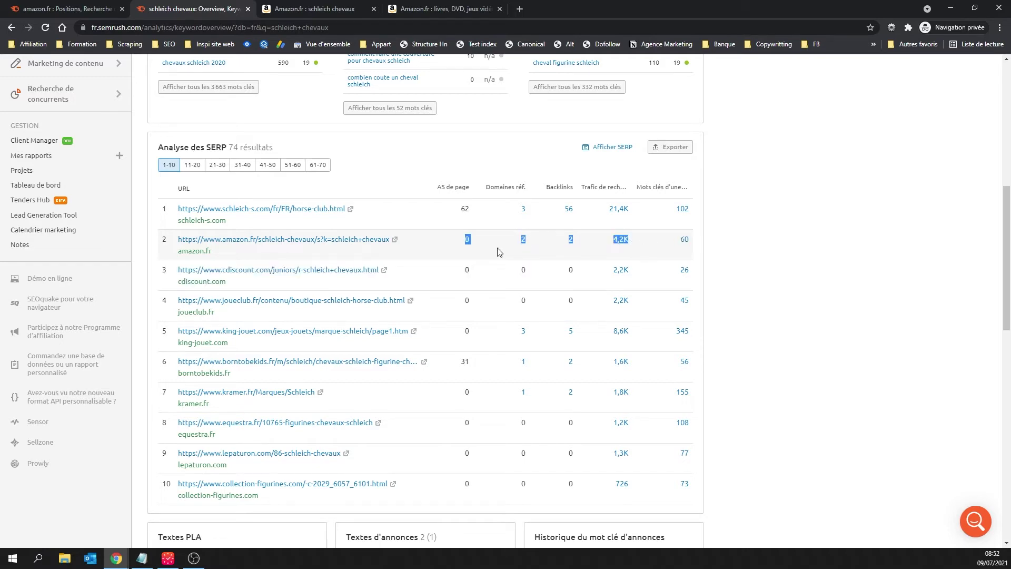
Step: Return to the amazon.fr organic positions and save the keyword "schleich chevaux" to a first keyword list
{"action": "left_click", "coordinate": [69, 8]}
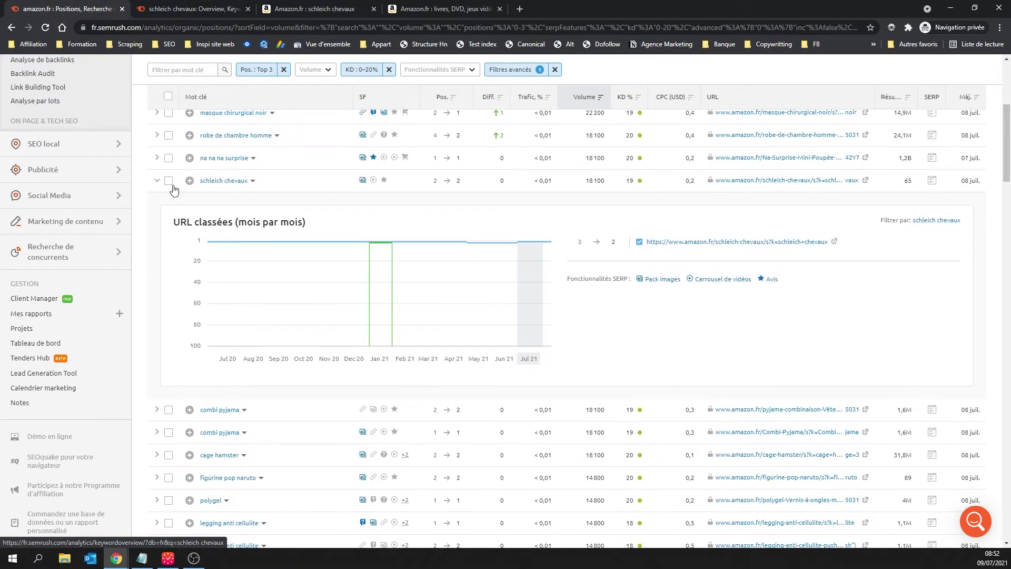
{"action": "left_click", "coordinate": [190, 181]}
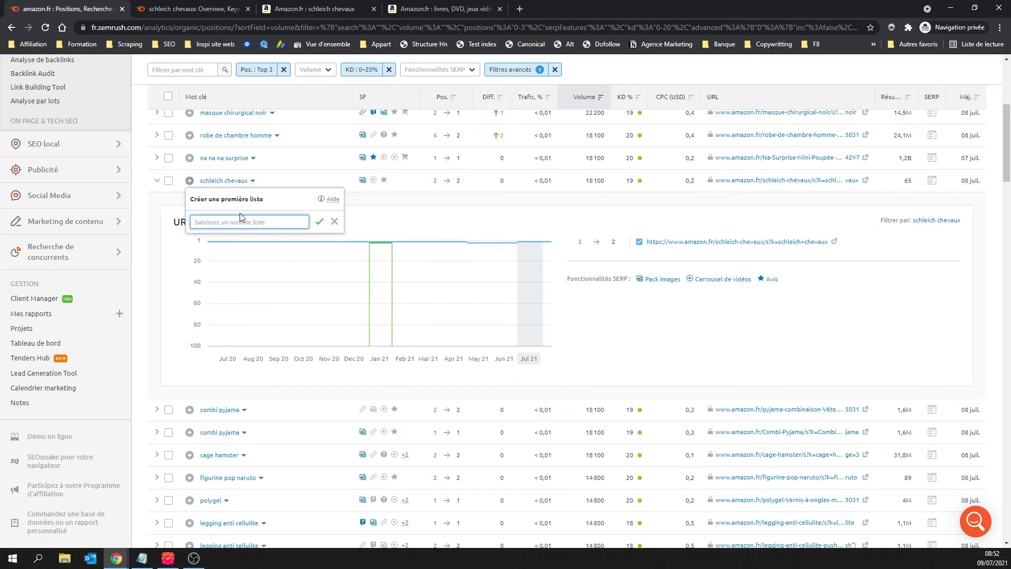
{"action": "left_click", "coordinate": [320, 225]}
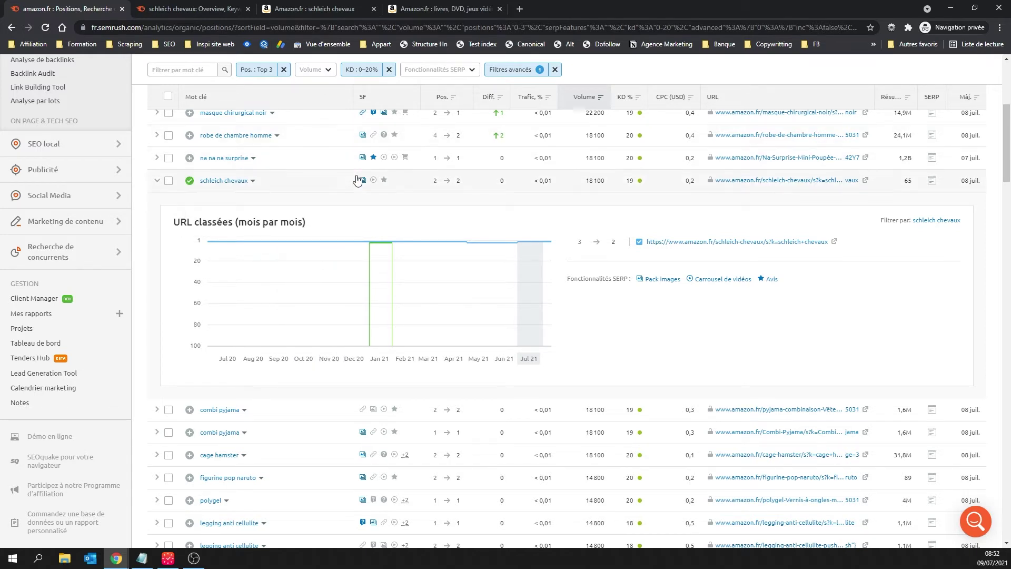
Step: Open the ranked Amazon page for "figurine pop naruto", copy its search term and examine the product listing
{"action": "scroll", "coordinate": [528, 246], "scroll_direction": "down", "scroll_amount": 1}
{"action": "scroll", "coordinate": [902, 350], "scroll_direction": "down", "scroll_amount": 1}
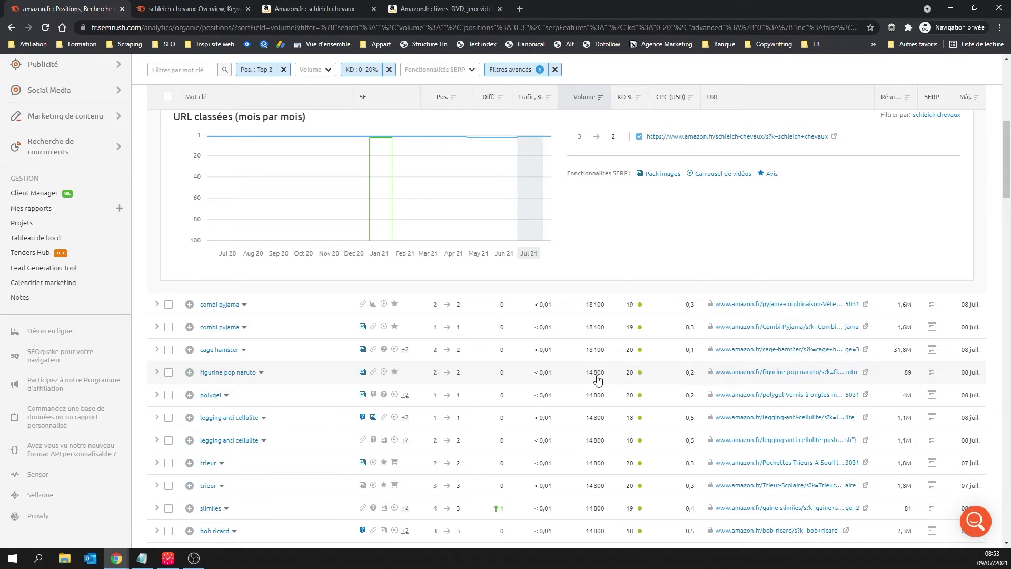
{"action": "left_click", "coordinate": [865, 371]}
{"action": "scroll", "coordinate": [370, 155], "scroll_direction": "down", "scroll_amount": 1}
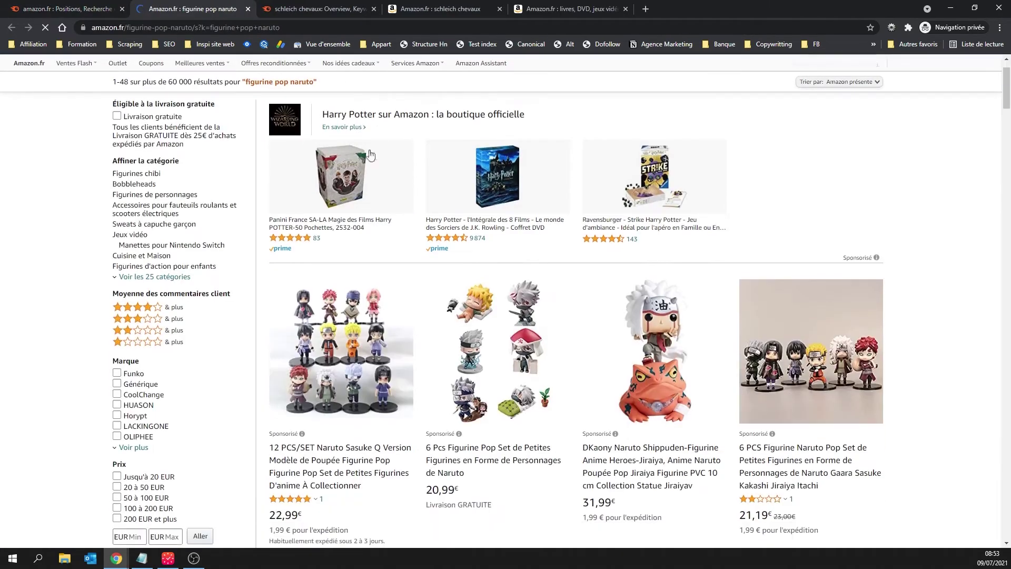
{"action": "scroll", "coordinate": [370, 155], "scroll_direction": "up", "scroll_amount": 1}
{"action": "triple_click", "coordinate": [342, 70]}
{"action": "key", "text": "ctrl+c"}
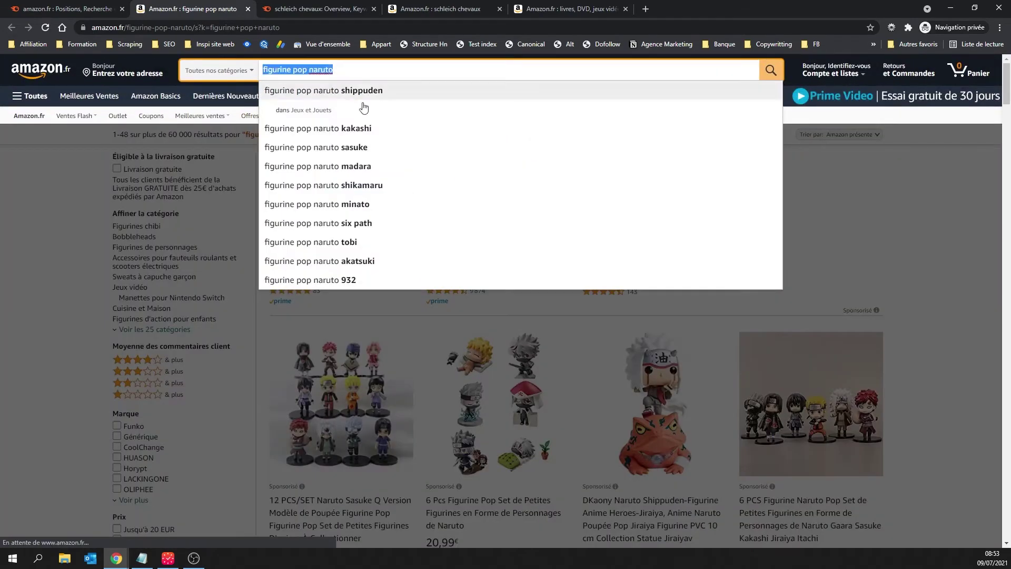
{"action": "left_click", "coordinate": [852, 166]}
{"action": "scroll", "coordinate": [305, 53], "scroll_direction": "down", "scroll_amount": 10}
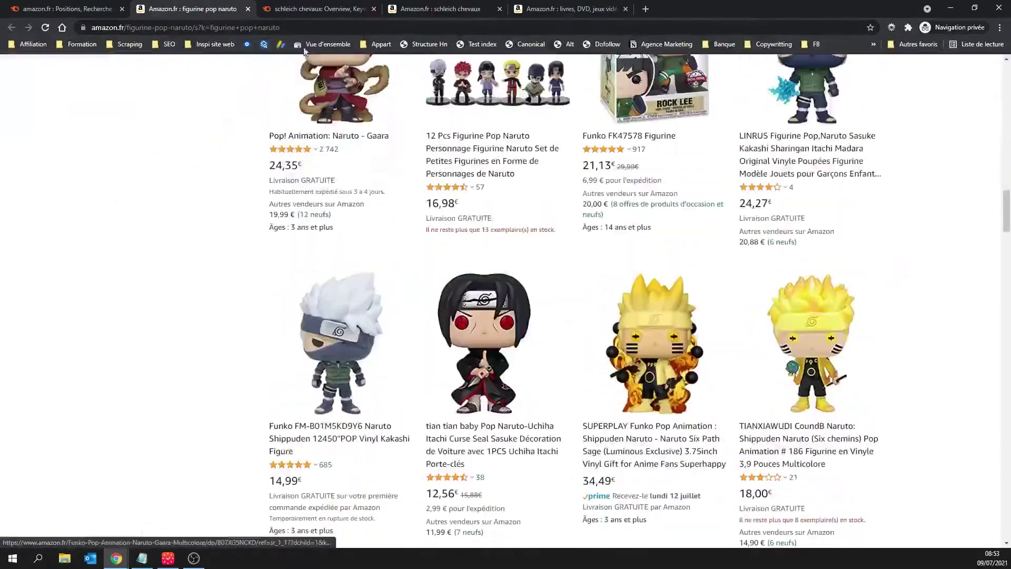
Step: Search Google for "figurine pop naruto", accepting its cookies, and open the keyword's Semrush overview in a new tab
{"action": "key", "text": "ctrl+l"}
{"action": "key", "text": "ctrl+v"}
{"action": "key", "text": "Return"}
{"action": "key", "text": "ctrl+shift+Tab"}
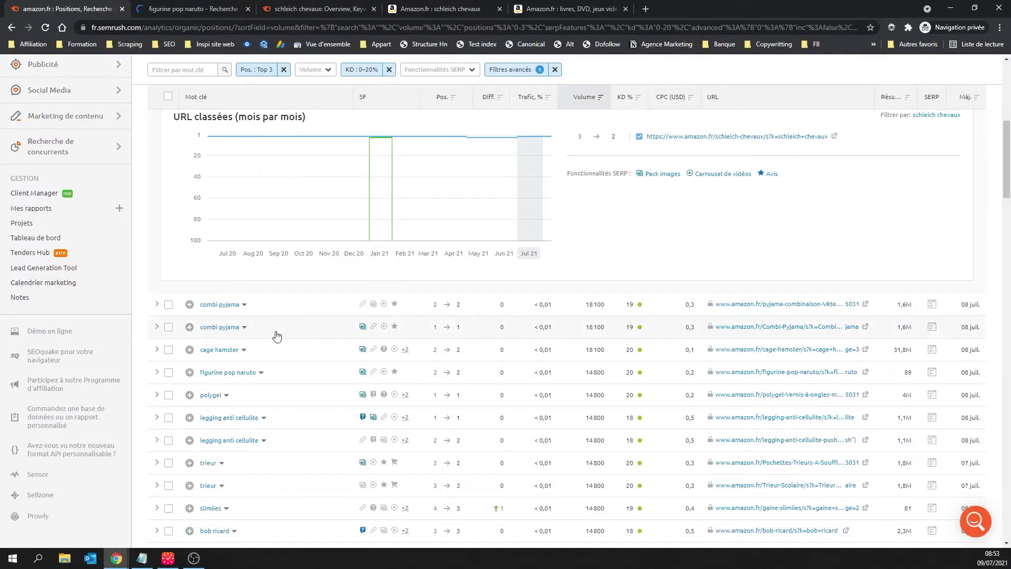
{"action": "middle_click", "coordinate": [248, 373]}
{"action": "left_click", "coordinate": [272, 5]}
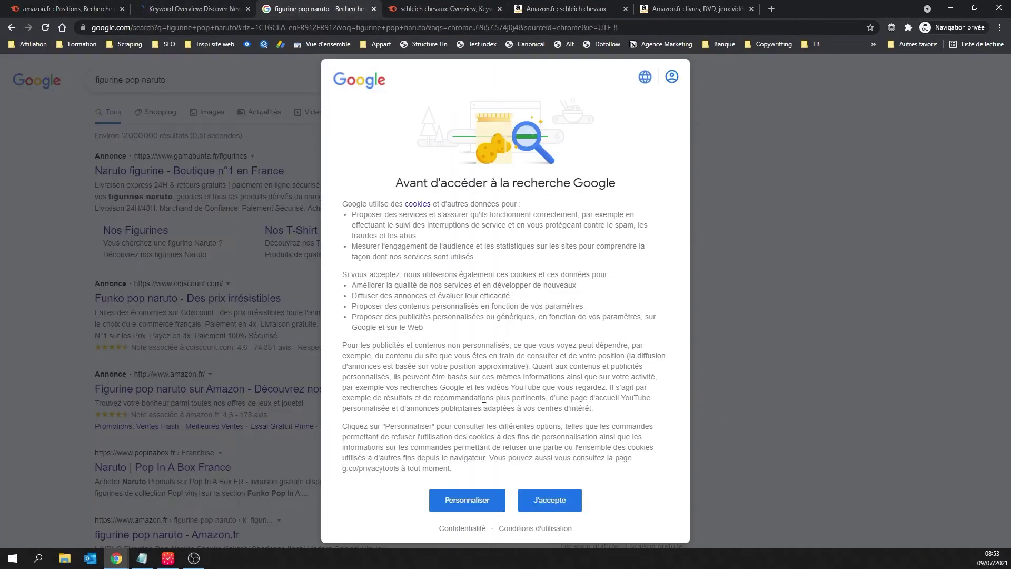
{"action": "left_click", "coordinate": [549, 499]}
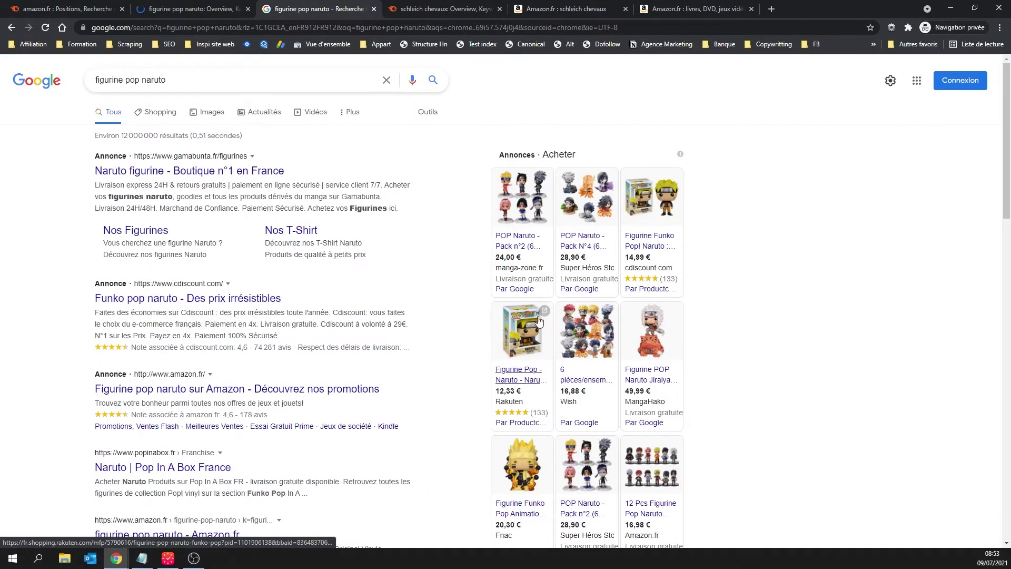
Step: Open the Pop In A Box Naruto result in a new tab, accept the cookies and examine its product listing down to the footer
{"action": "scroll", "coordinate": [326, 316], "scroll_direction": "down", "scroll_amount": 3}
{"action": "middle_click", "coordinate": [224, 311]}
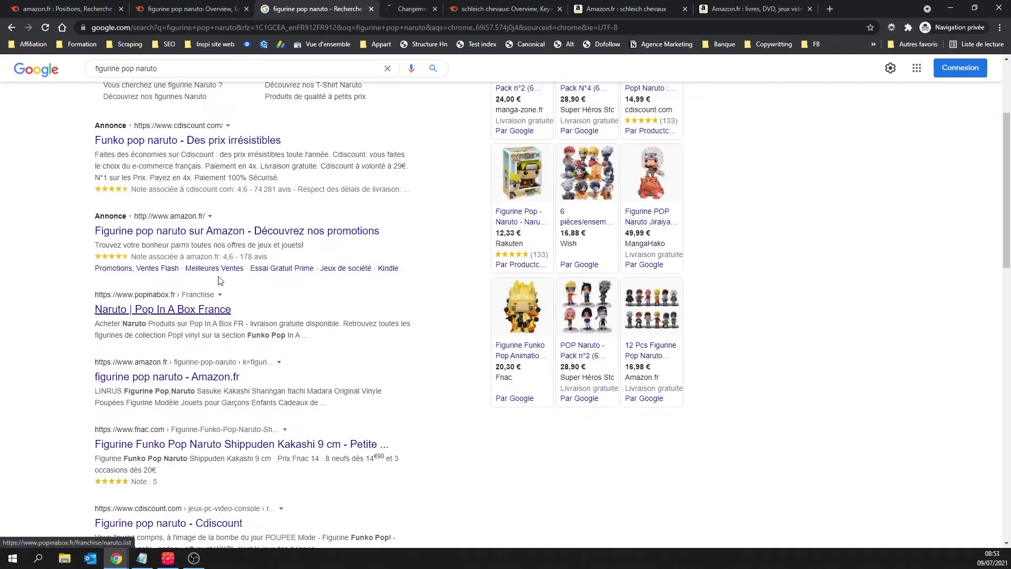
{"action": "left_click", "coordinate": [422, 8]}
{"action": "scroll", "coordinate": [583, 266], "scroll_direction": "down", "scroll_amount": 20}
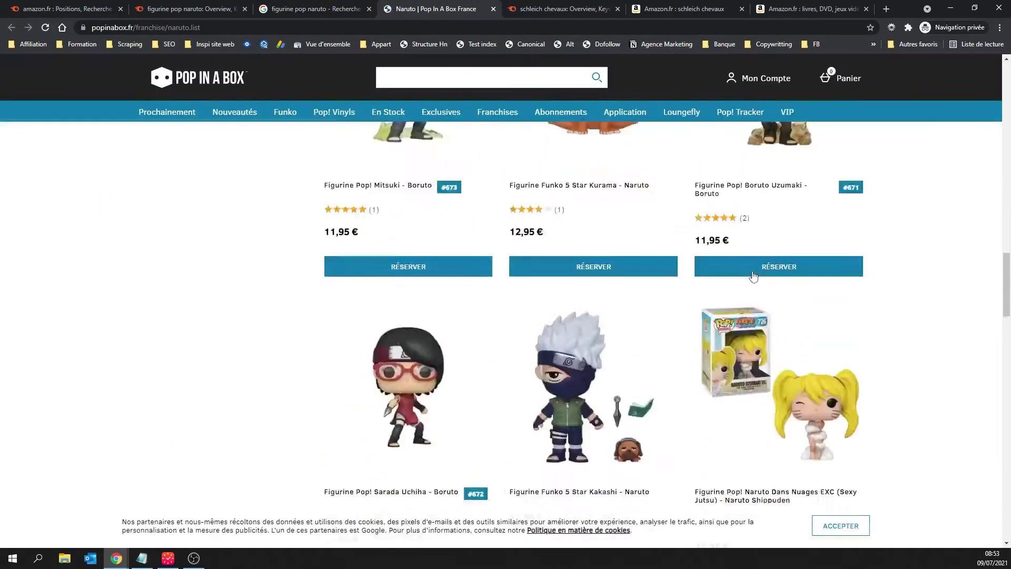
{"action": "scroll", "coordinate": [753, 276], "scroll_direction": "down", "scroll_amount": 5}
{"action": "left_click", "coordinate": [841, 525]}
{"action": "scroll", "coordinate": [841, 525], "scroll_direction": "down", "scroll_amount": 5}
{"action": "left_click_drag", "start_coordinate": [1007, 400], "coordinate": [1008, 506]}
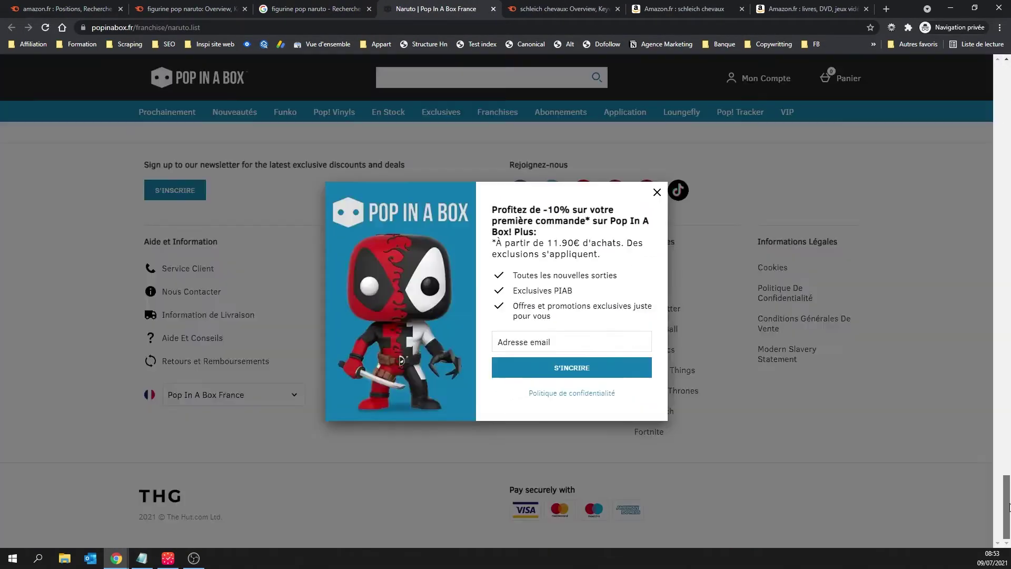
Step: Dismiss the newsletter offer, display the Pop In A Box page's heading structure and examine its H1 and product H3 headings
{"action": "scroll", "coordinate": [921, 232], "scroll_direction": "up", "scroll_amount": 15}
{"action": "left_click", "coordinate": [921, 232]}
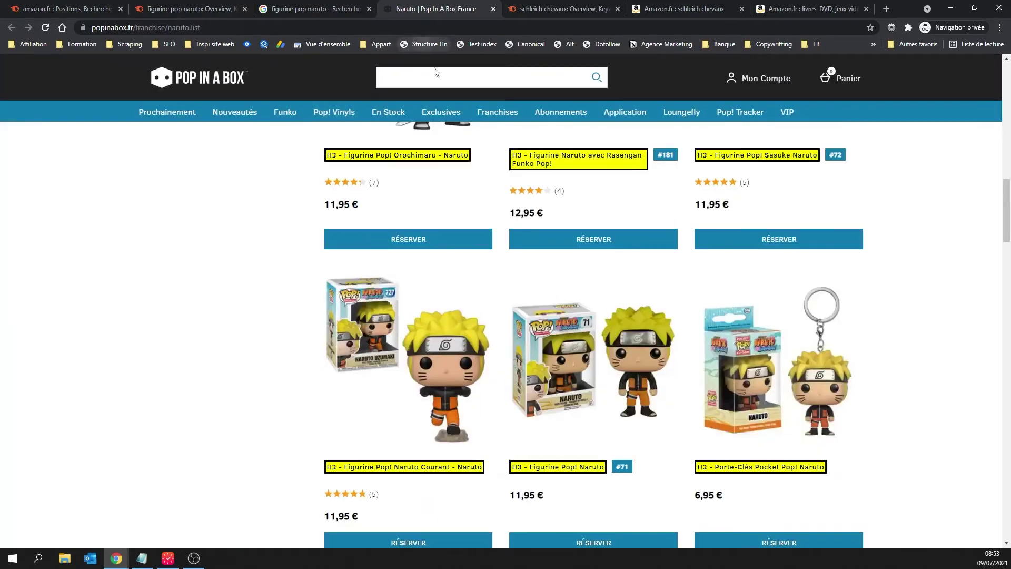
{"action": "scroll", "coordinate": [362, 249], "scroll_direction": "up", "scroll_amount": 10}
{"action": "scroll", "coordinate": [456, 218], "scroll_direction": "down", "scroll_amount": 6}
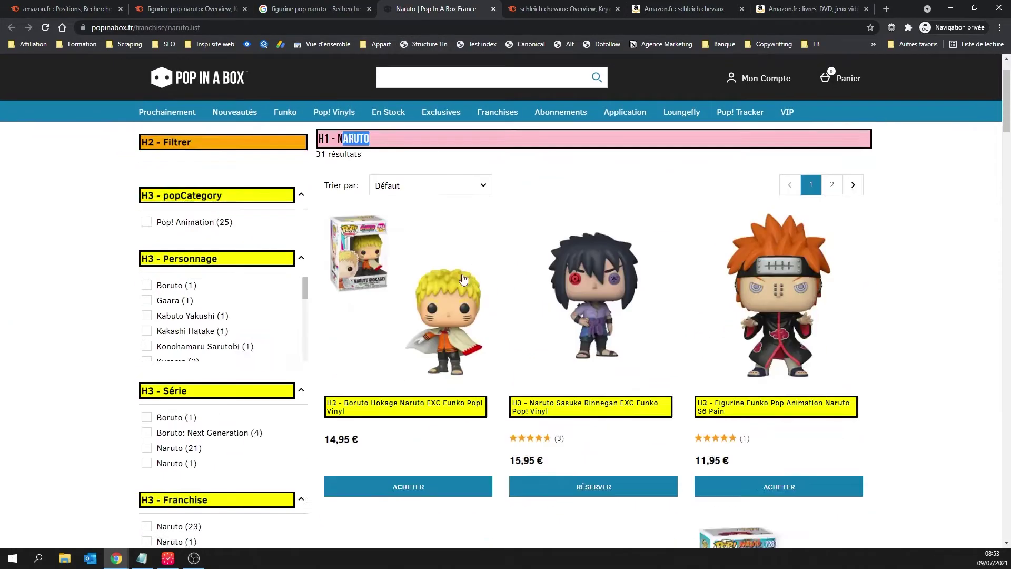
{"action": "scroll", "coordinate": [456, 273], "scroll_direction": "up", "scroll_amount": 4}
{"action": "scroll", "coordinate": [456, 274], "scroll_direction": "down", "scroll_amount": 7}
{"action": "scroll", "coordinate": [456, 274], "scroll_direction": "up", "scroll_amount": 5}
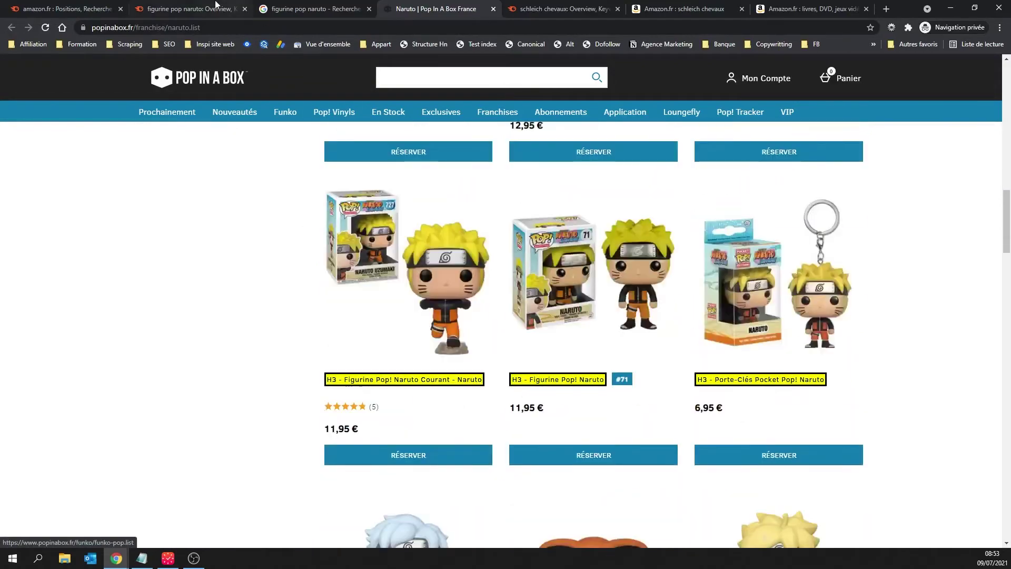
Step: Close the Pop In A Box and Google pages, then retrieve and examine the SERP metrics for "figurine pop naruto"
{"action": "key", "text": "ctrl+shift+Tab"}
{"action": "key", "text": "ctrl+w"}
{"action": "key", "text": "ctrl+w"}
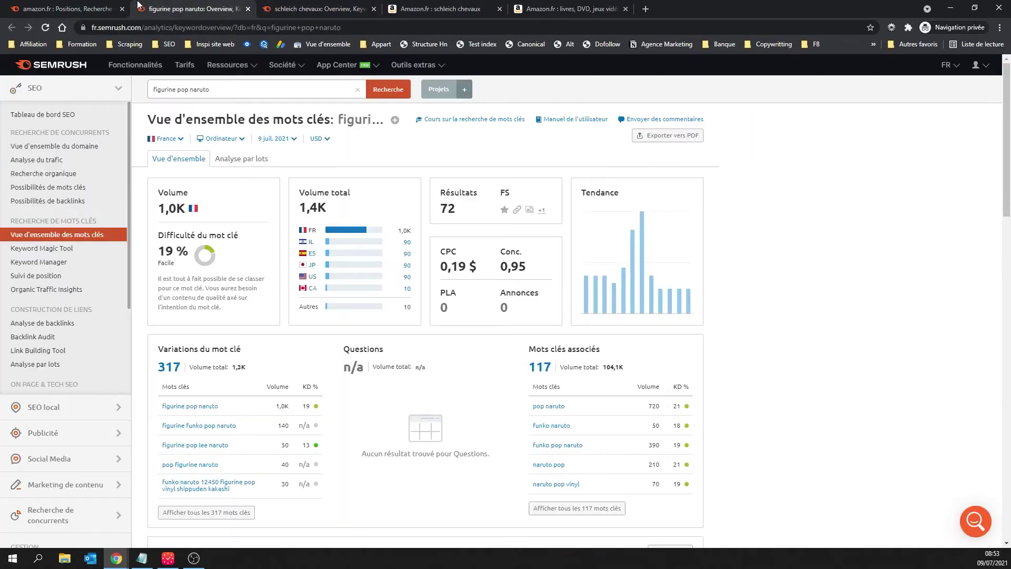
{"action": "scroll", "coordinate": [248, 279], "scroll_direction": "down", "scroll_amount": 3}
{"action": "scroll", "coordinate": [594, 446], "scroll_direction": "down", "scroll_amount": 4}
{"action": "left_click", "coordinate": [577, 316]}
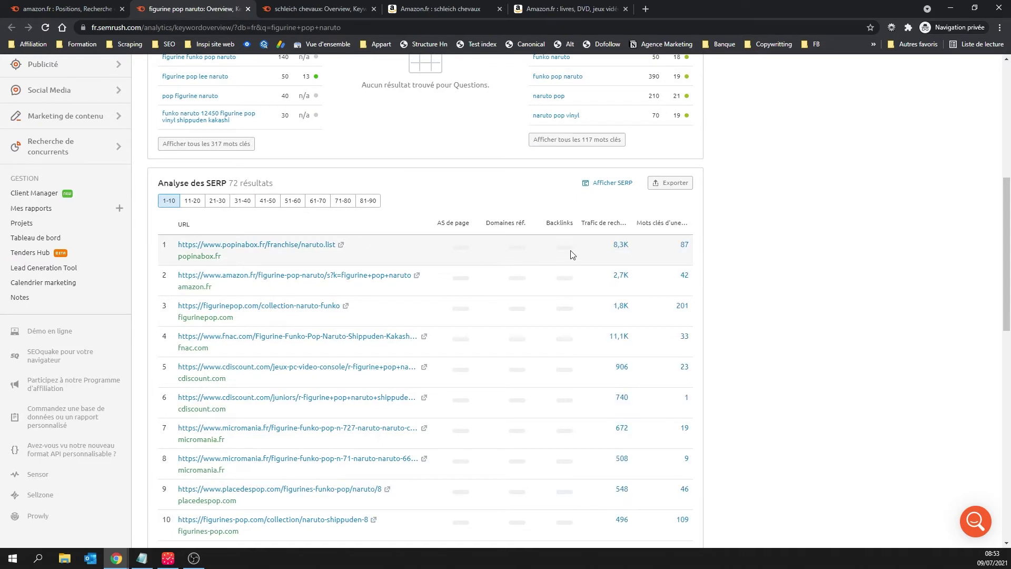
{"action": "scroll", "coordinate": [508, 255], "scroll_direction": "down", "scroll_amount": 2}
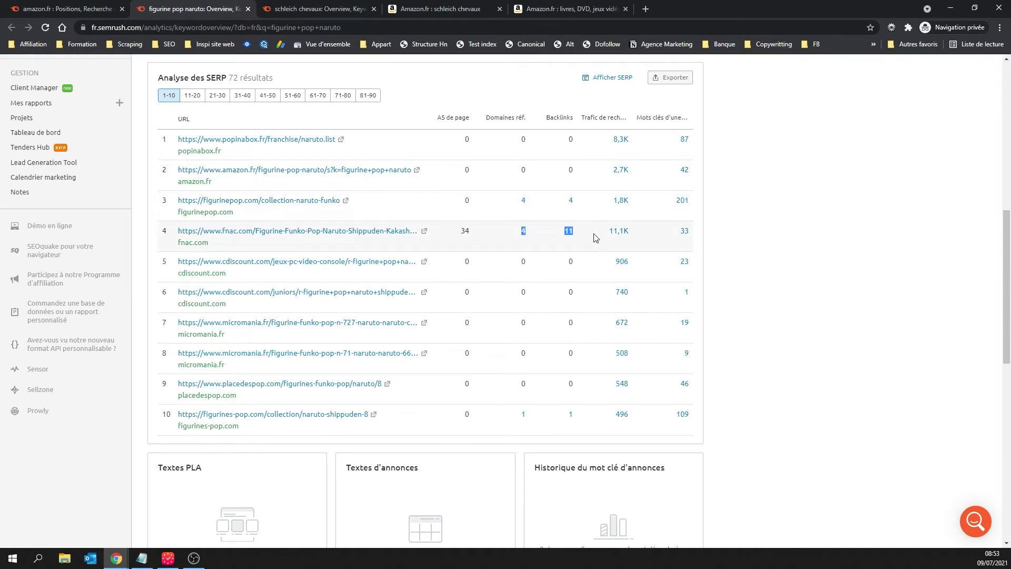
Step: Open the third-ranked figurinepop.com Naruto Funko collection page in a new tab and examine its products and descriptive text
{"action": "middle_click", "coordinate": [346, 201]}
{"action": "left_click", "coordinate": [300, 8]}
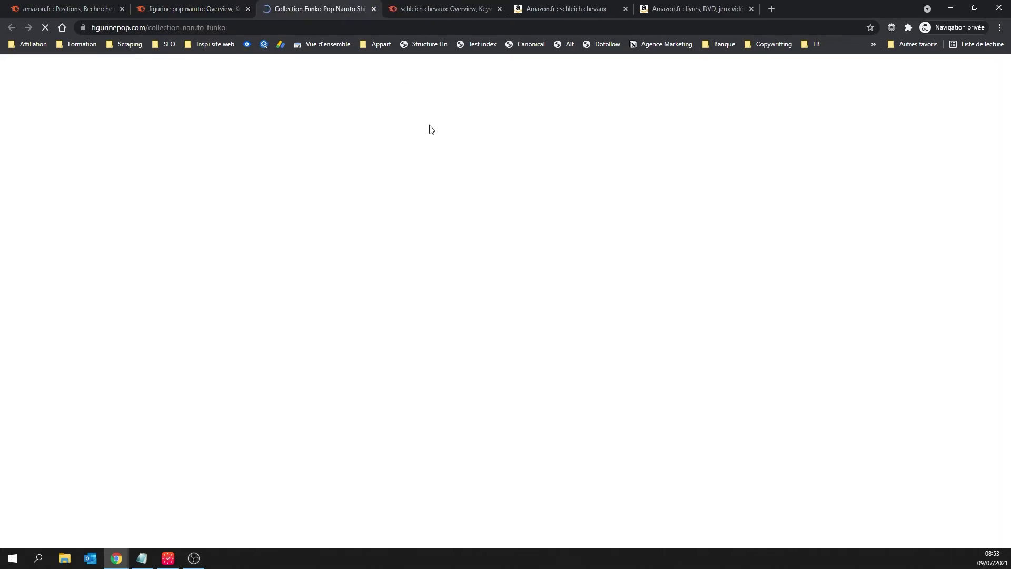
{"action": "scroll", "coordinate": [438, 252], "scroll_direction": "down", "scroll_amount": 10}
{"action": "scroll", "coordinate": [440, 255], "scroll_direction": "down", "scroll_amount": 5}
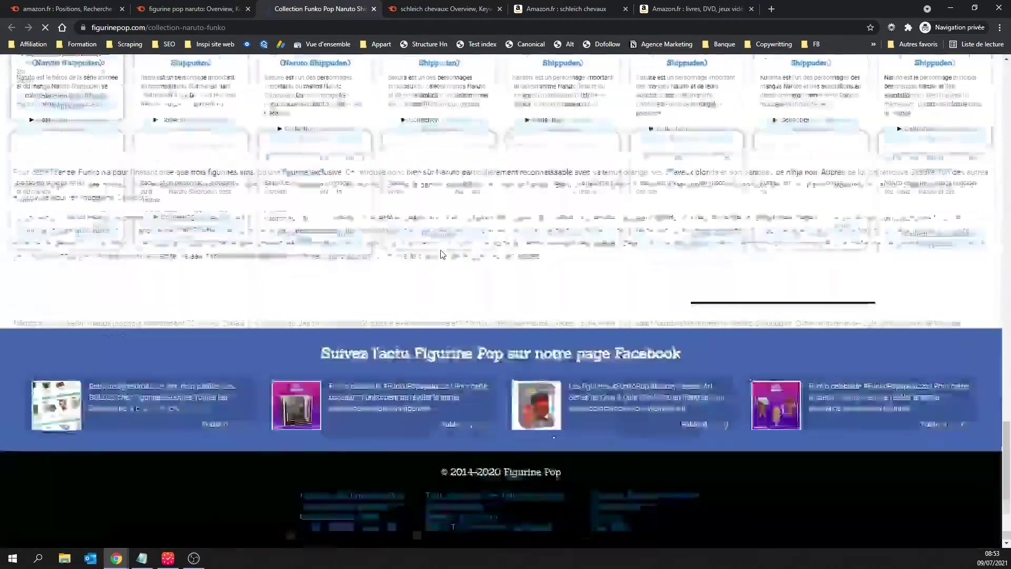
{"action": "left_click_drag", "start_coordinate": [13, 218], "coordinate": [413, 218]}
Step: Display the figurinepop.com page's heading structure, examine its H1 and H2 headings and close the page
{"action": "scroll", "coordinate": [436, 286], "scroll_direction": "up", "scroll_amount": 15}
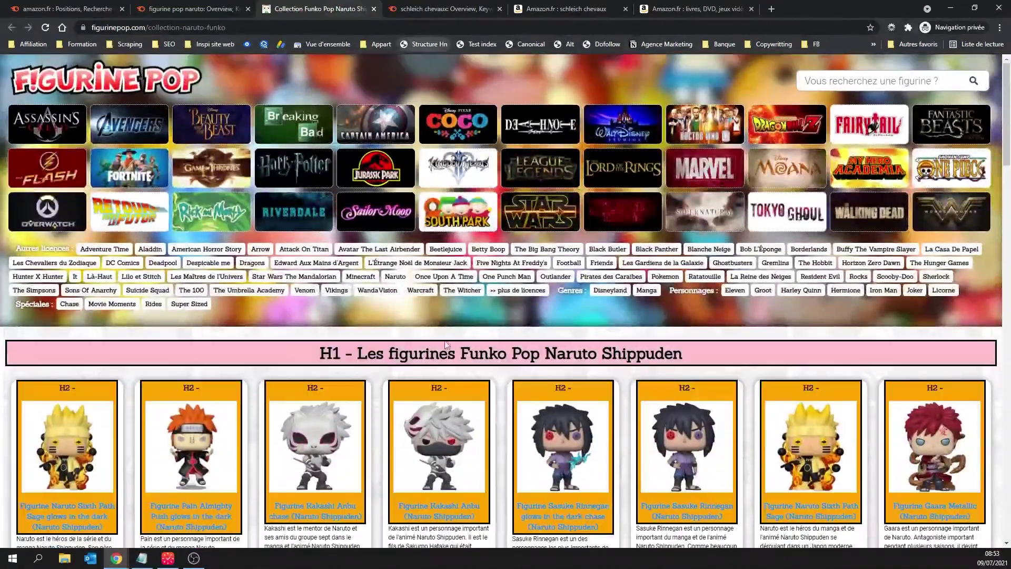
{"action": "left_click_drag", "start_coordinate": [344, 353], "coordinate": [464, 353]}
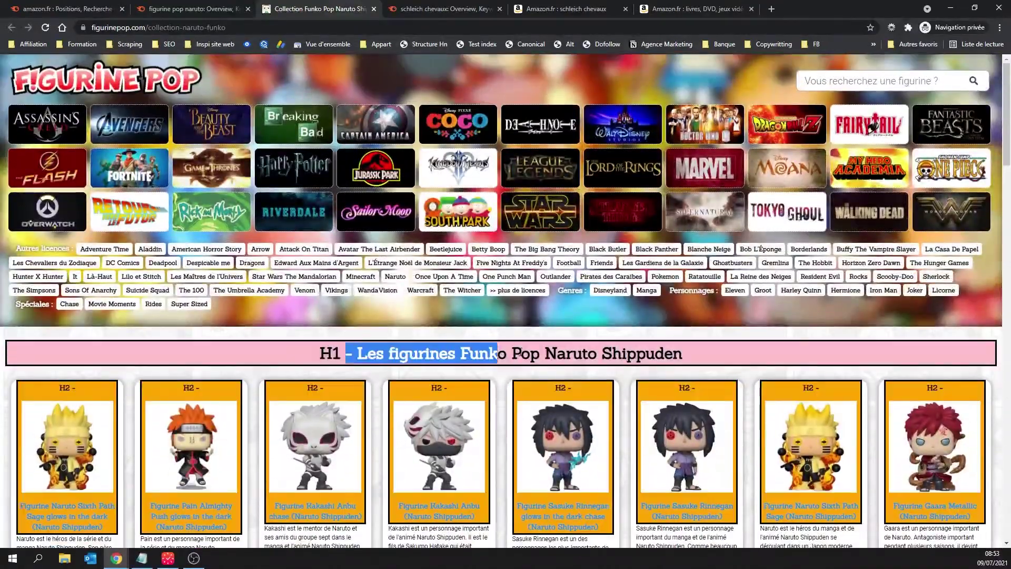
{"action": "scroll", "coordinate": [463, 316], "scroll_direction": "down", "scroll_amount": 10}
{"action": "key", "text": "ctrl+w"}
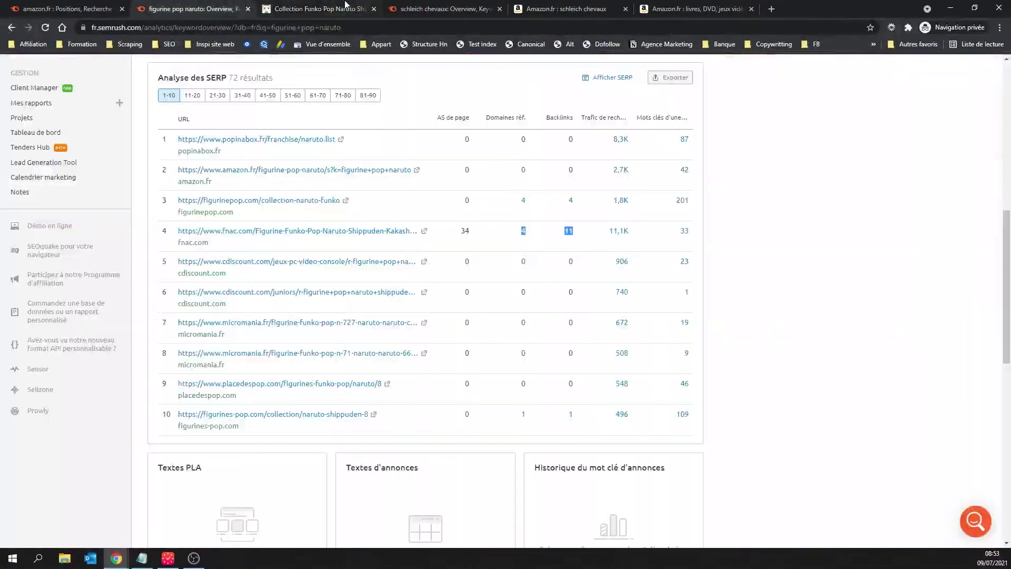
Step: Open the full list of keyword variations for "figurine pop naruto" from its keyword overview
{"action": "left_click", "coordinate": [81, 6]}
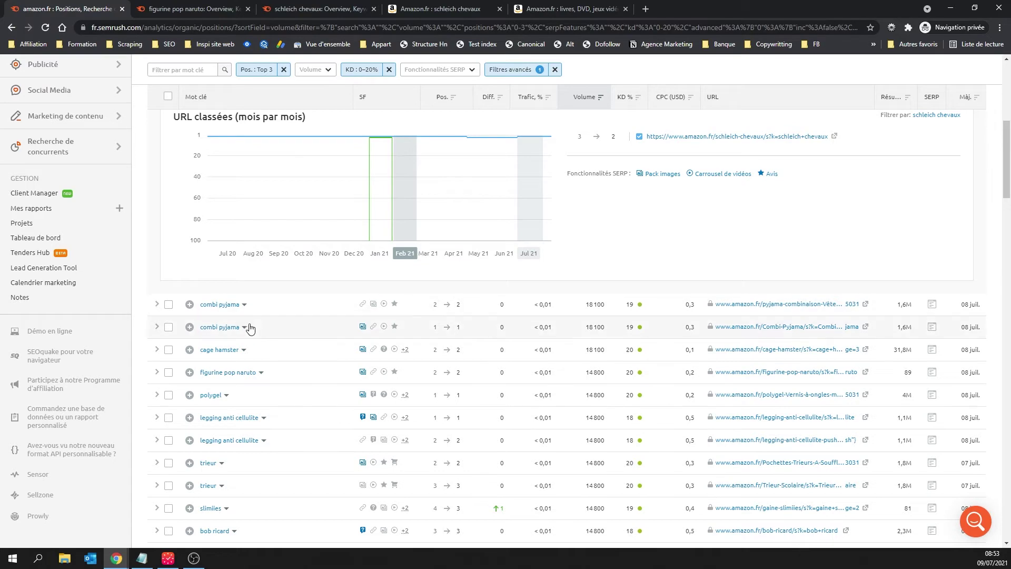
{"action": "key", "text": "ctrl+Tab"}
{"action": "scroll", "coordinate": [326, 263], "scroll_direction": "up", "scroll_amount": 7}
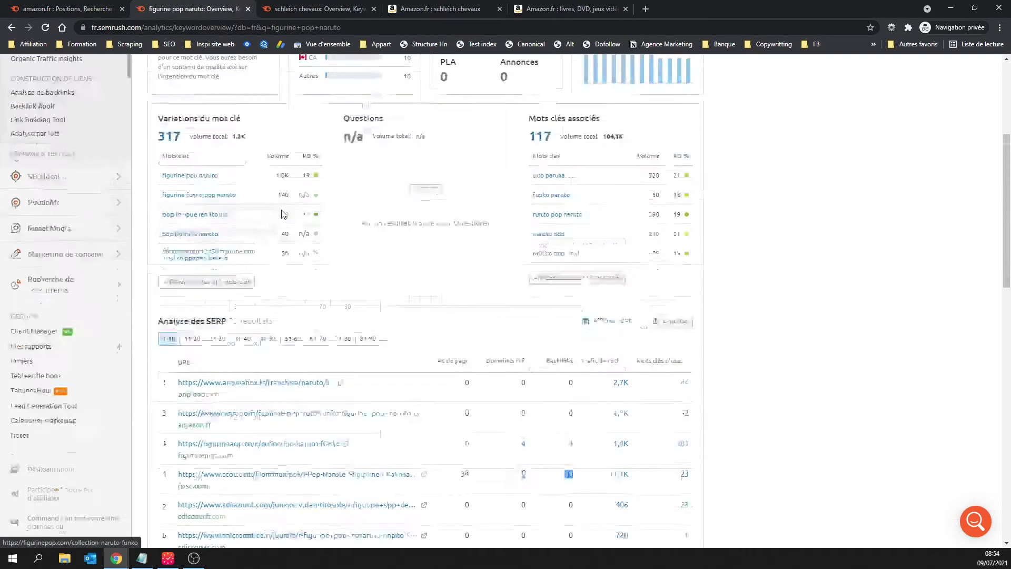
{"action": "left_click", "coordinate": [233, 411]}
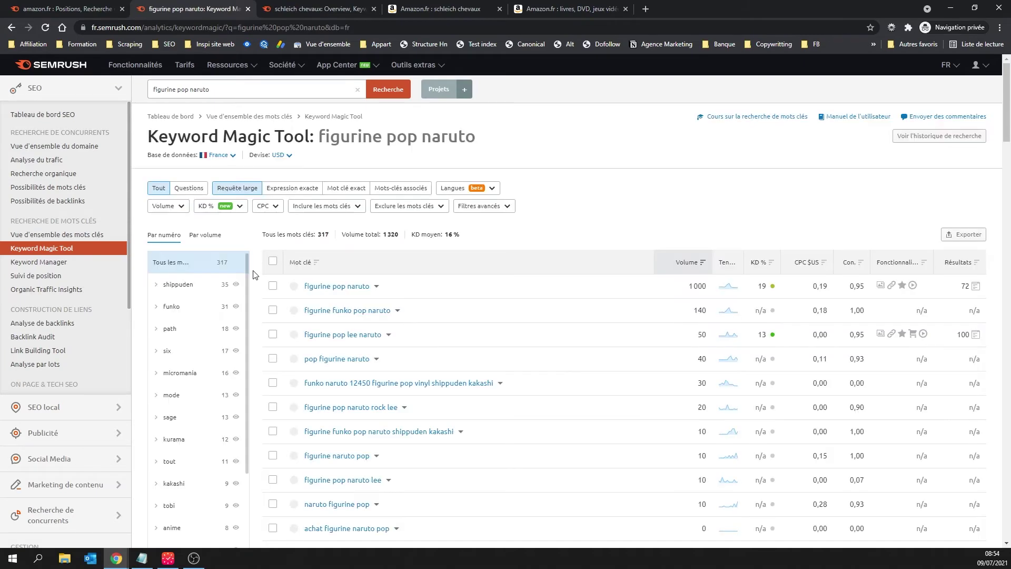
Step: Examine the volumes and KD values across the keyword variations list for "figurine pop naruto"
{"action": "scroll", "coordinate": [255, 274], "scroll_direction": "down", "scroll_amount": 2}
{"action": "scroll", "coordinate": [426, 247], "scroll_direction": "up", "scroll_amount": 1}
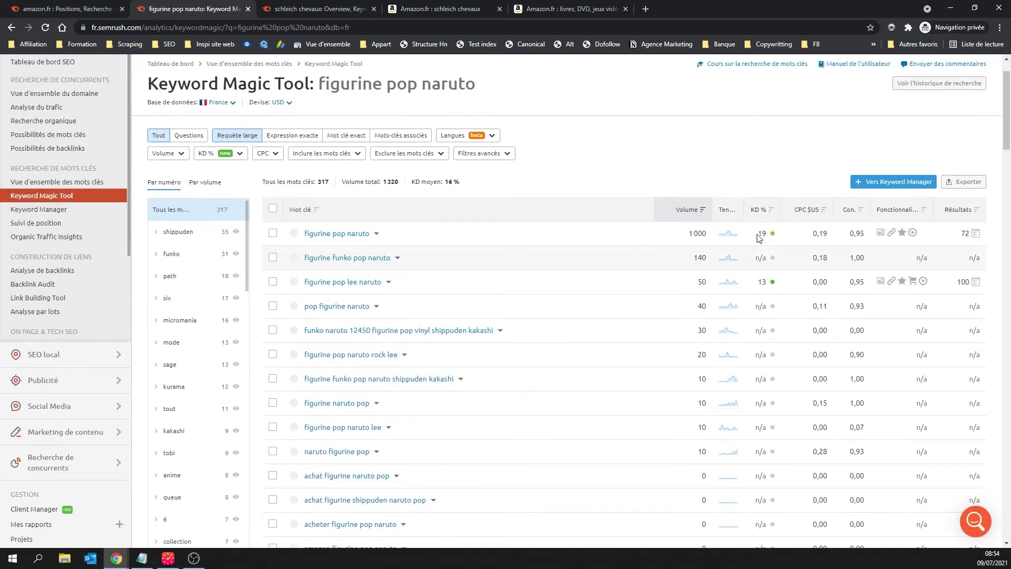
{"action": "scroll", "coordinate": [487, 352], "scroll_direction": "down", "scroll_amount": 10}
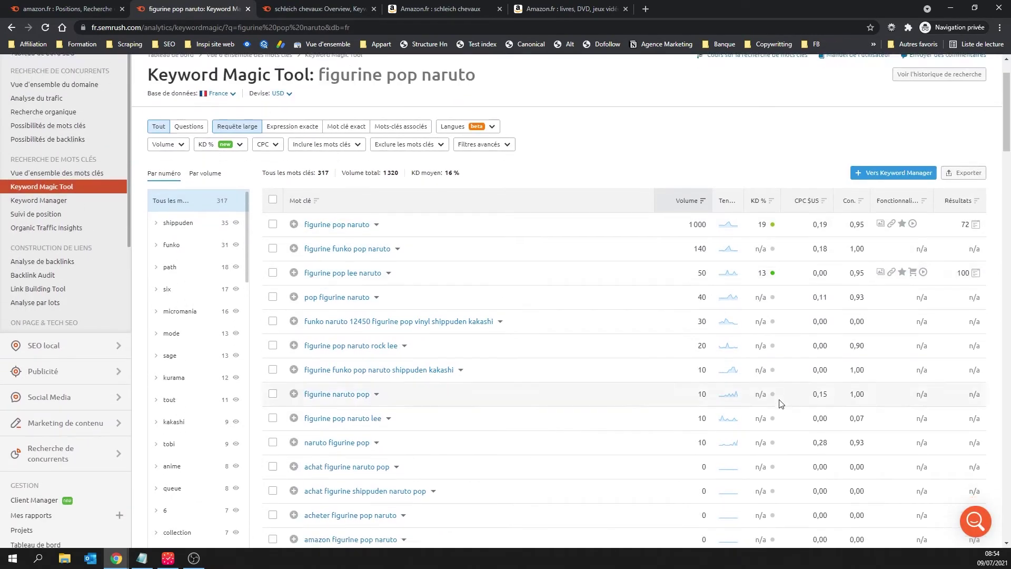
{"action": "scroll", "coordinate": [487, 353], "scroll_direction": "down", "scroll_amount": 20}
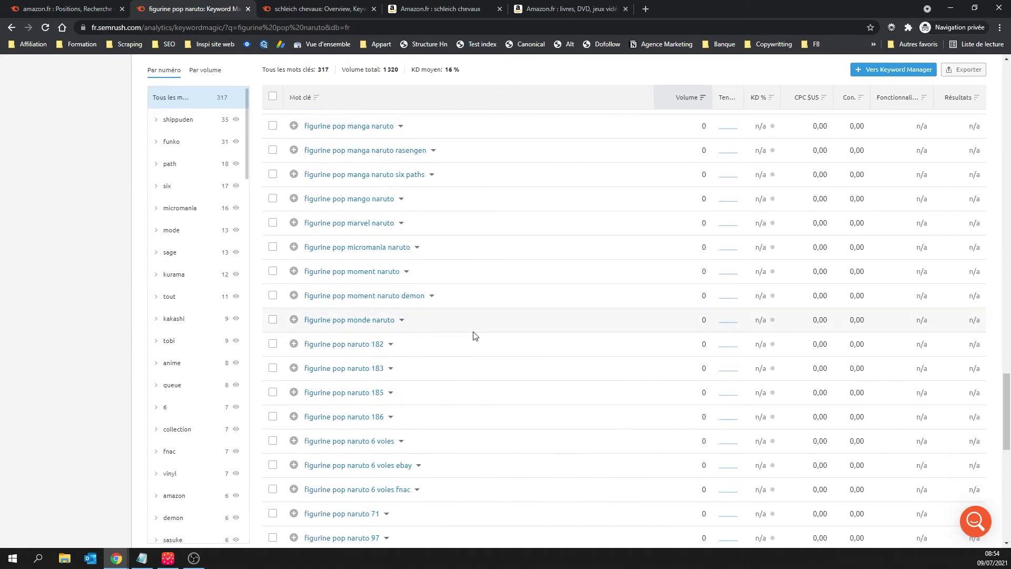
{"action": "scroll", "coordinate": [472, 337], "scroll_direction": "up", "scroll_amount": 20}
Step: Search Google for "cdiscount" in the Amazon "schleich chevaux" tab and open the Cdiscount homepage
{"action": "left_click", "coordinate": [87, 8]}
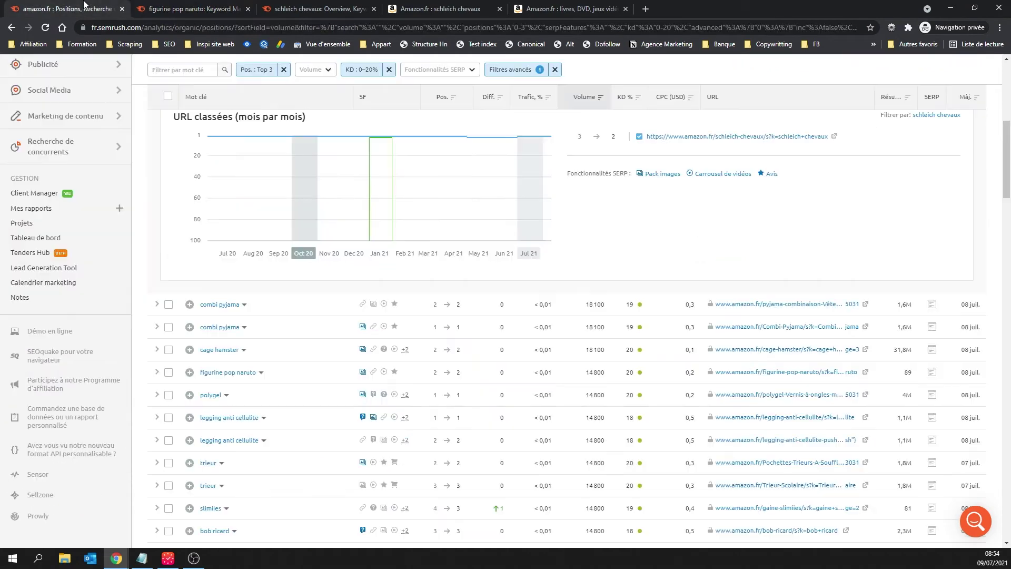
{"action": "scroll", "coordinate": [274, 132], "scroll_direction": "up", "scroll_amount": 7}
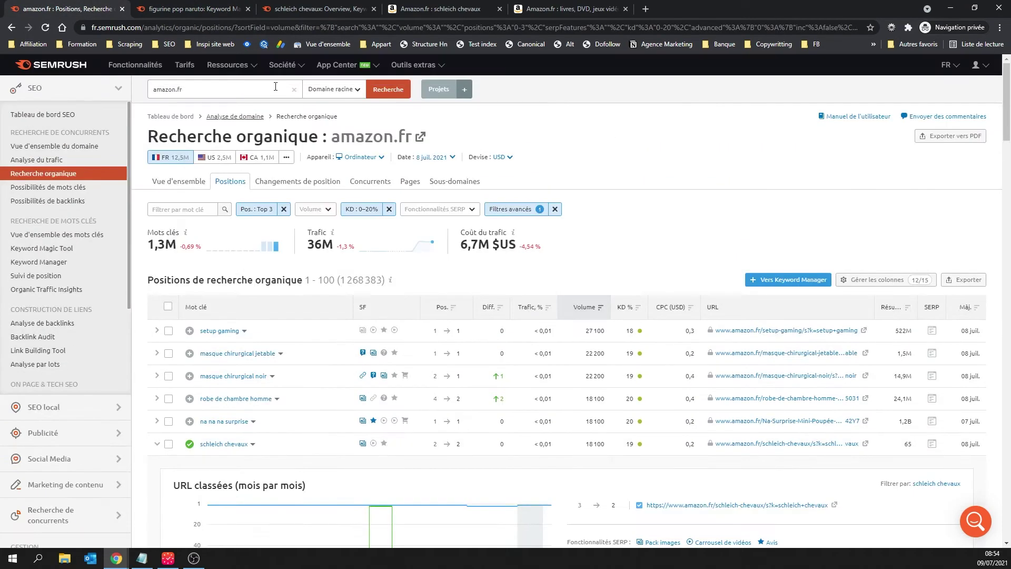
{"action": "left_click", "coordinate": [442, 8]}
{"action": "left_click", "coordinate": [366, 29]}
{"action": "type", "text": "cdi"}
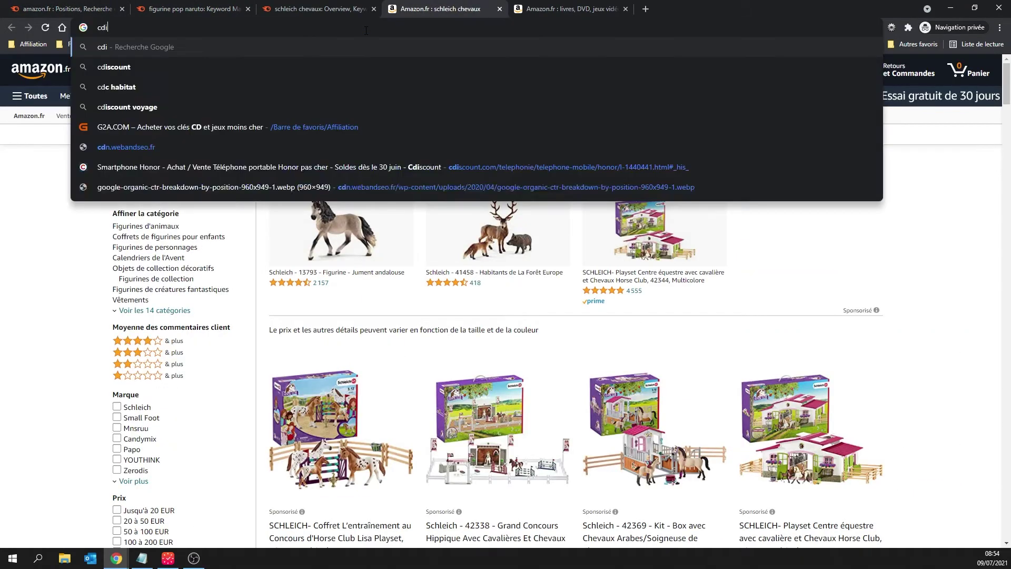
{"action": "type", "text": "scount"}
{"action": "key", "text": "Return"}
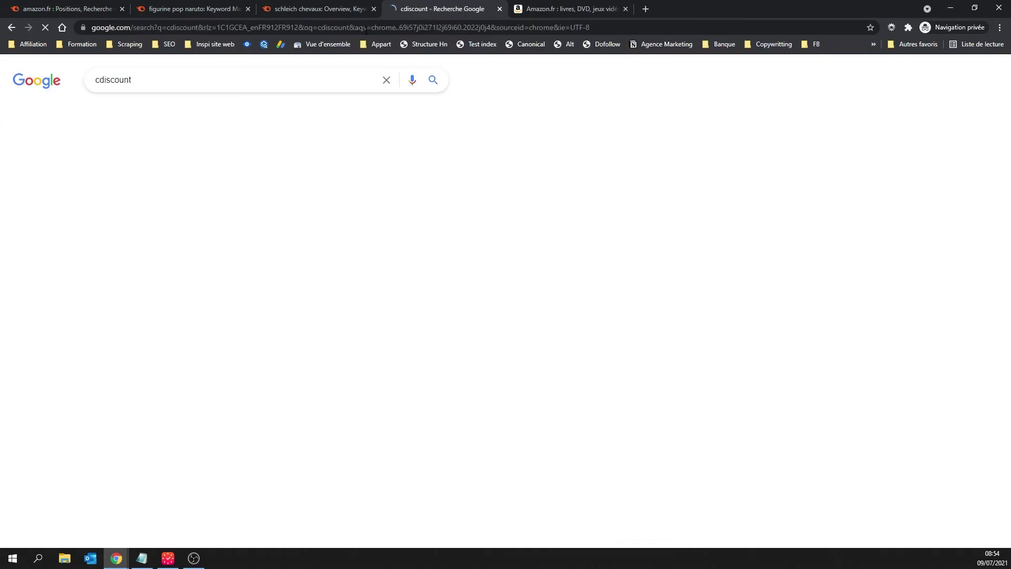
{"action": "left_click", "coordinate": [153, 178]}
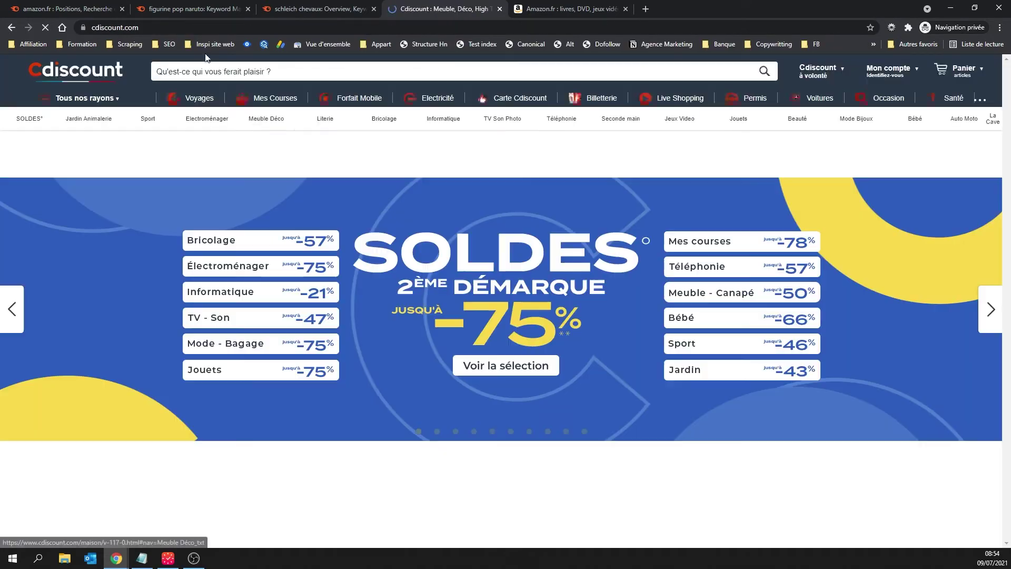
Step: Replace amazon.fr with cdiscount.com in the organic positions report's URL, keeping the same filters, and load the report
{"action": "key", "text": "ctrl+1"}
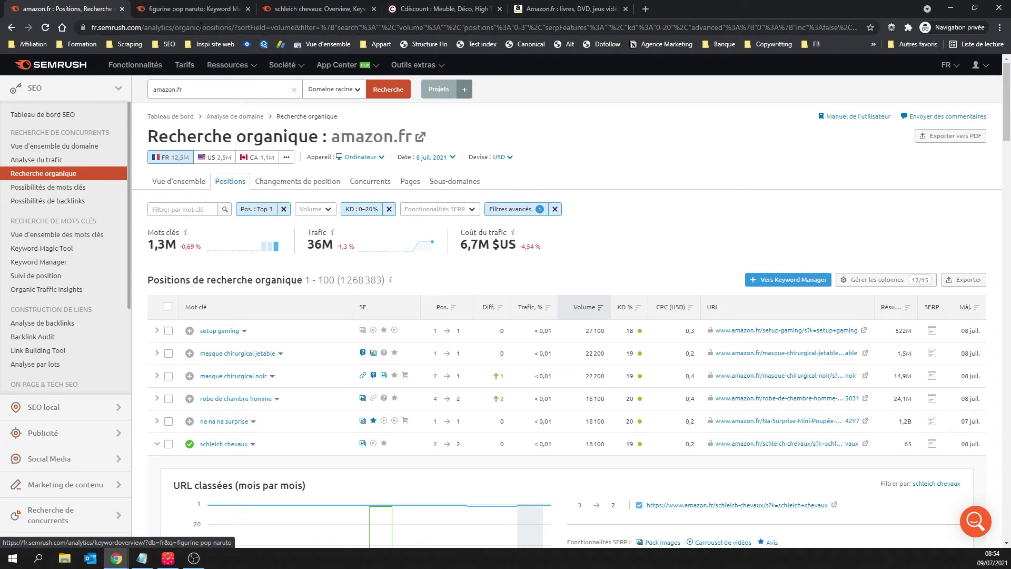
{"action": "key", "text": "ctrl+l"}
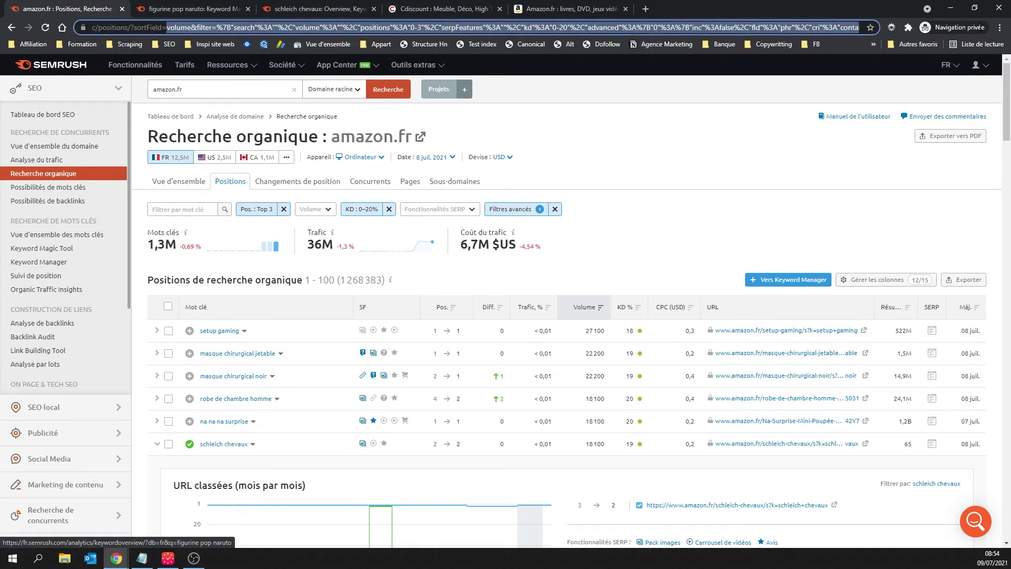
{"action": "left_click", "coordinate": [756, 28]}
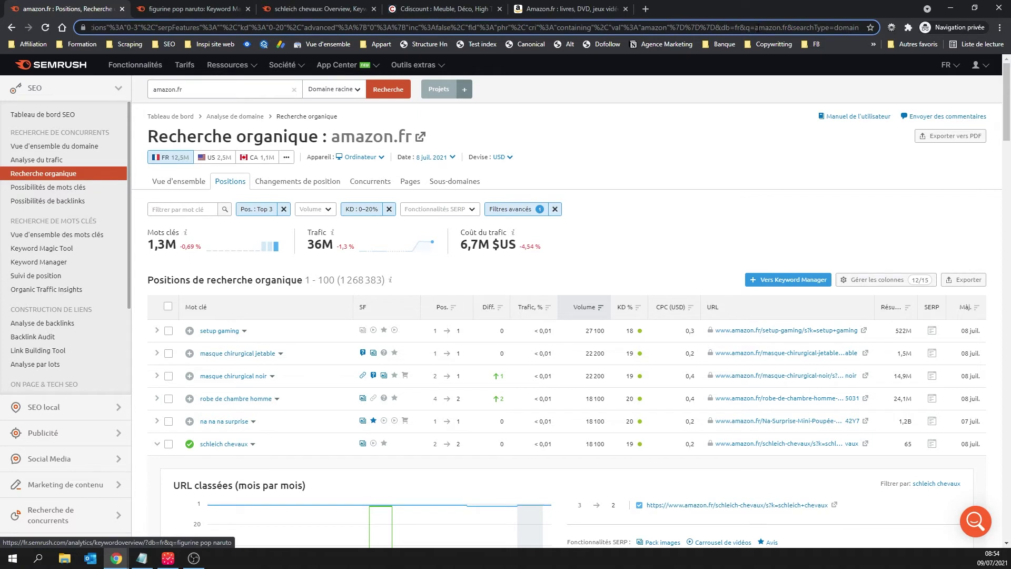
{"action": "type", "text": "https://www.cdiscount.com/"}
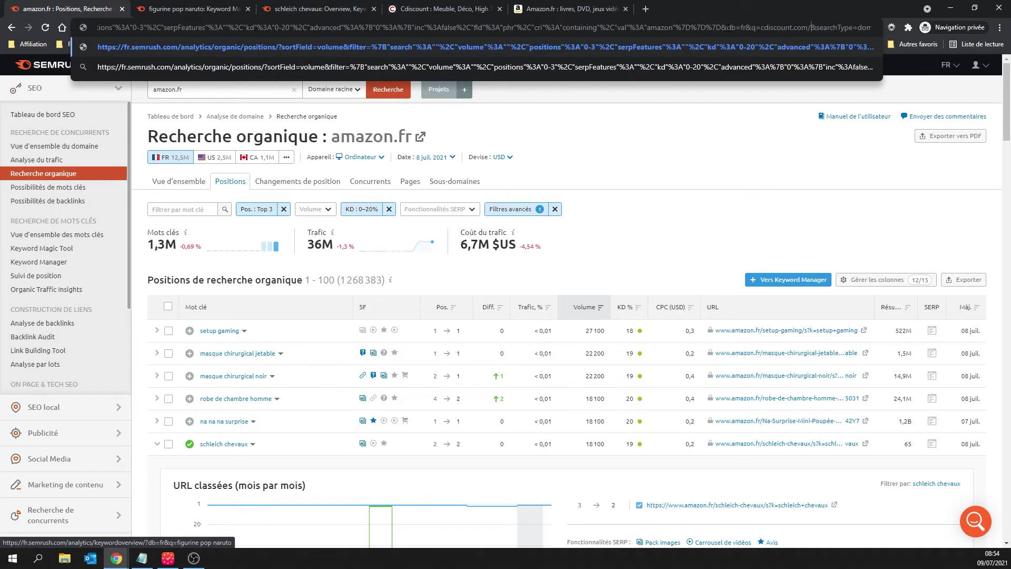
{"action": "key", "text": "Return"}
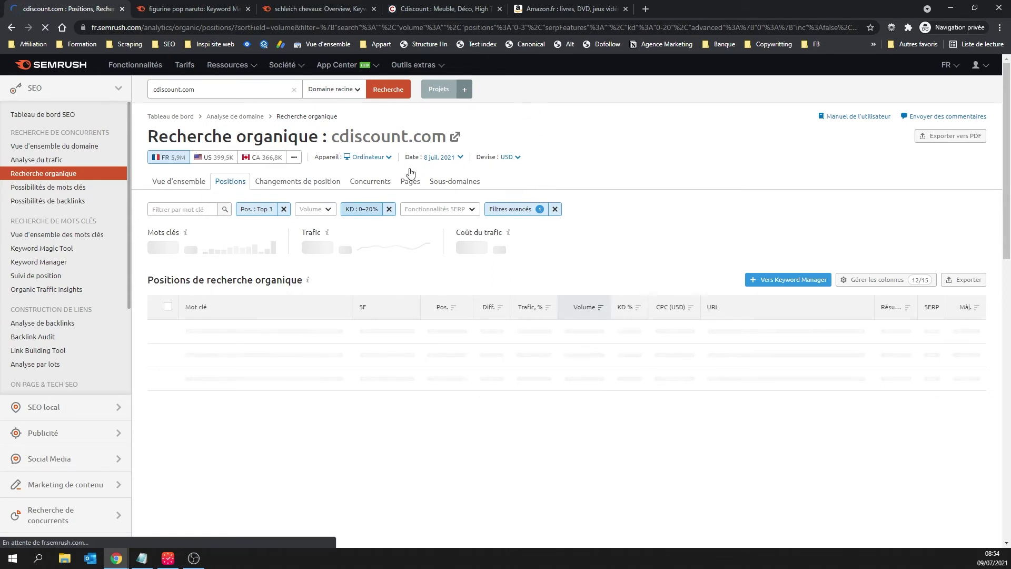
Step: Examine cdiscount.com's ranked keywords, comparing volume, KD and results count for "schleich chevaux" and "ponceuse ongle"
{"action": "scroll", "coordinate": [327, 199], "scroll_direction": "down", "scroll_amount": 2}
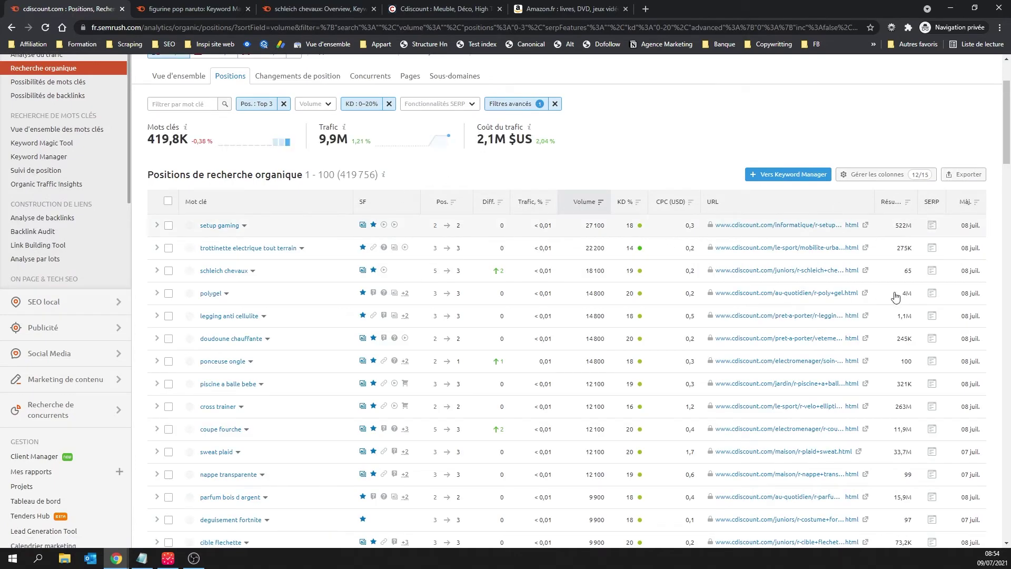
{"action": "left_click_drag", "start_coordinate": [919, 275], "coordinate": [369, 267]}
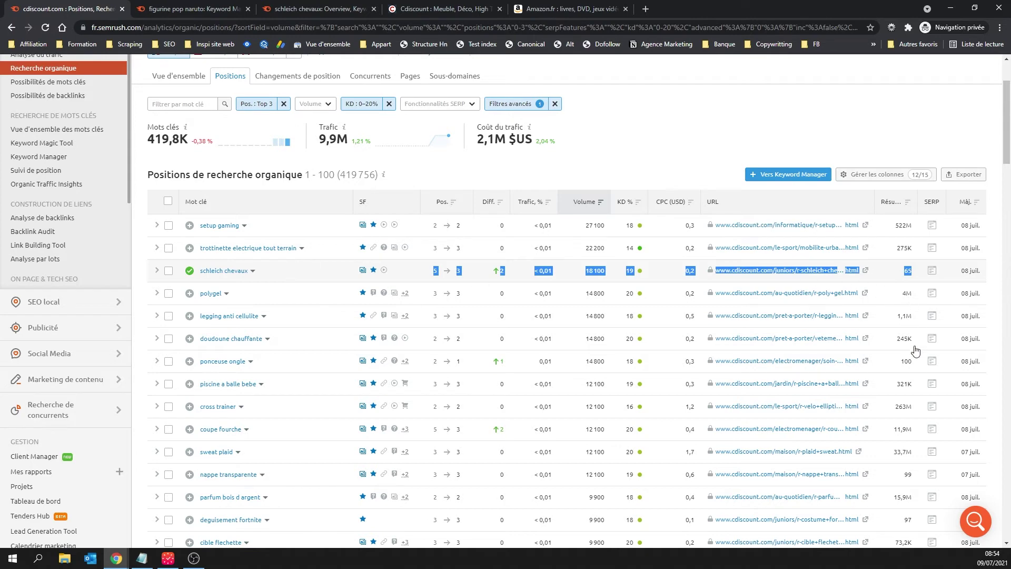
{"action": "scroll", "coordinate": [905, 273], "scroll_direction": "down", "scroll_amount": 7}
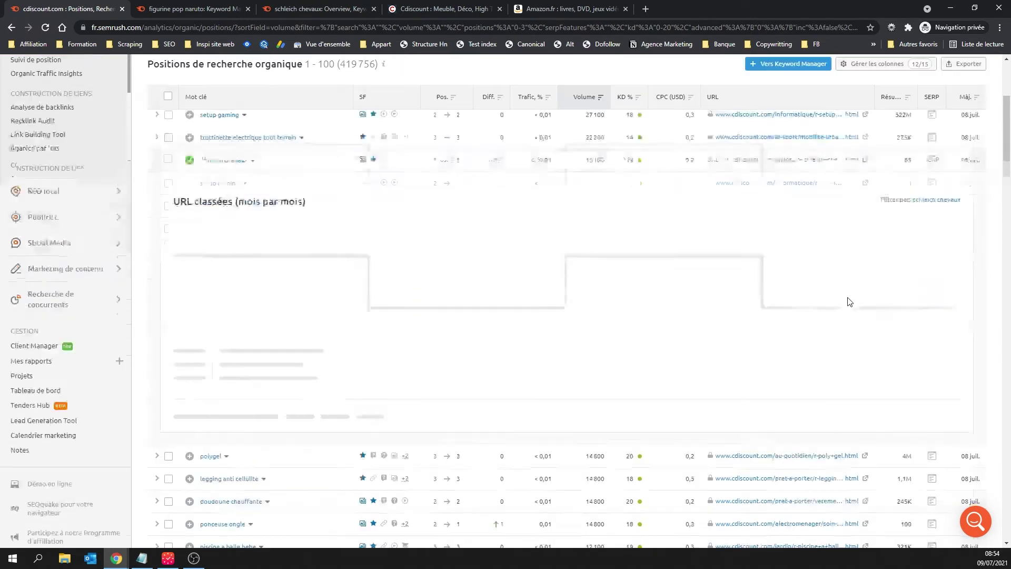
{"action": "scroll", "coordinate": [914, 211], "scroll_direction": "down", "scroll_amount": 1}
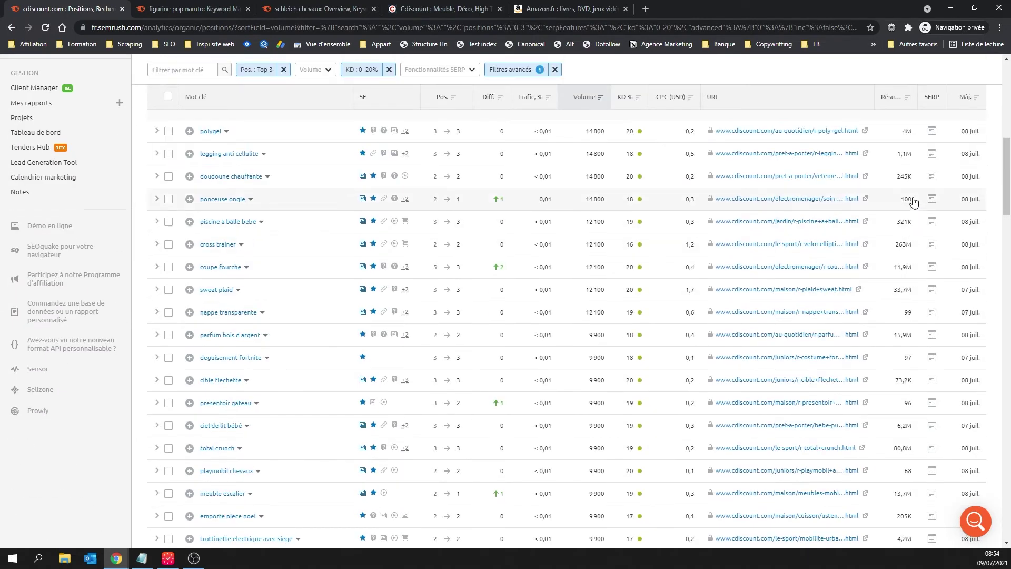
{"action": "left_click_drag", "start_coordinate": [914, 202], "coordinate": [220, 198]}
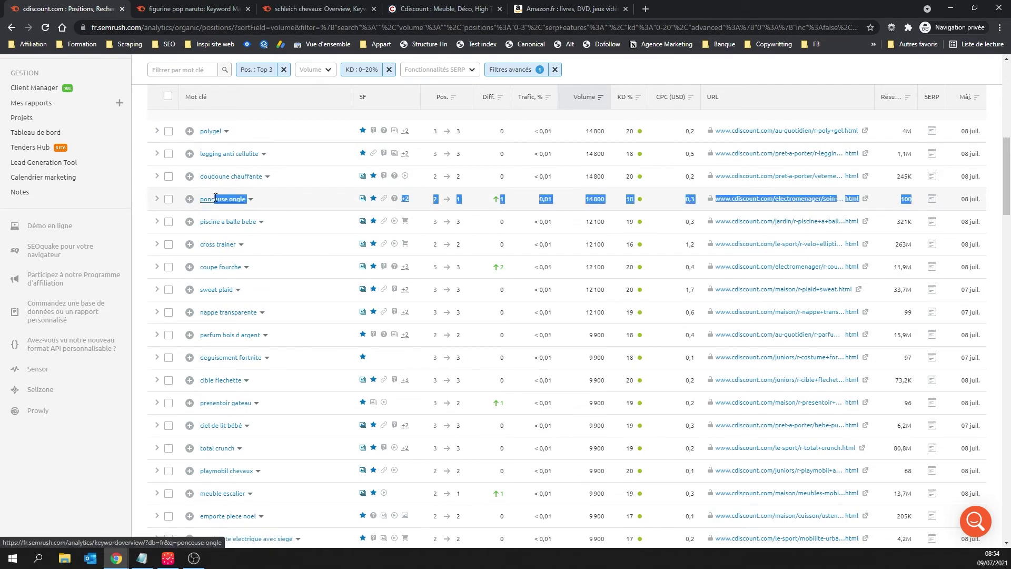
{"action": "left_click_drag", "start_coordinate": [332, 200], "coordinate": [319, 204]}
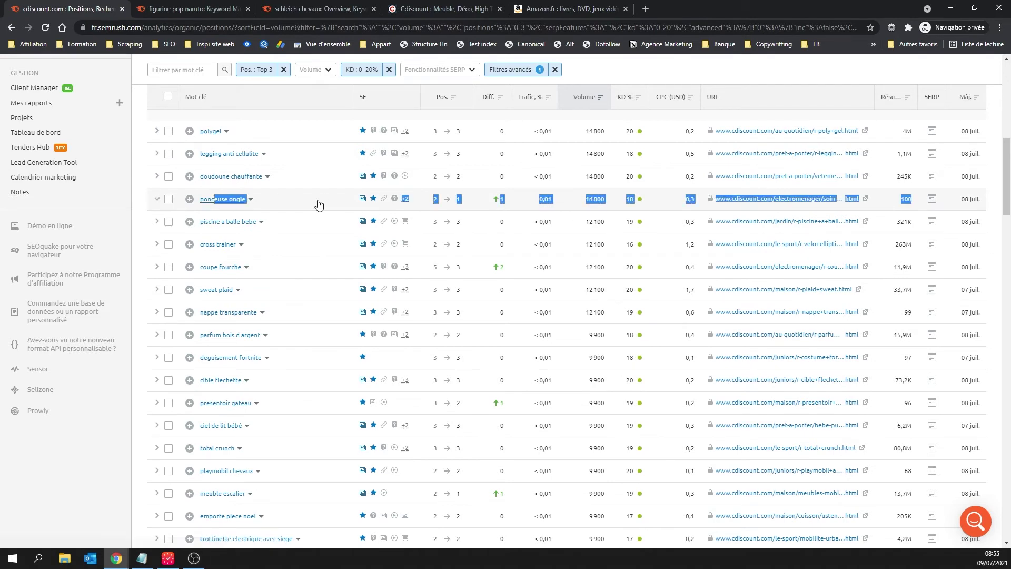
Step: Copy the keyword "ponceuse ongle" and search Google in a new tab for allintitle:"ponceuse ongle"
{"action": "left_click", "coordinate": [904, 200]}
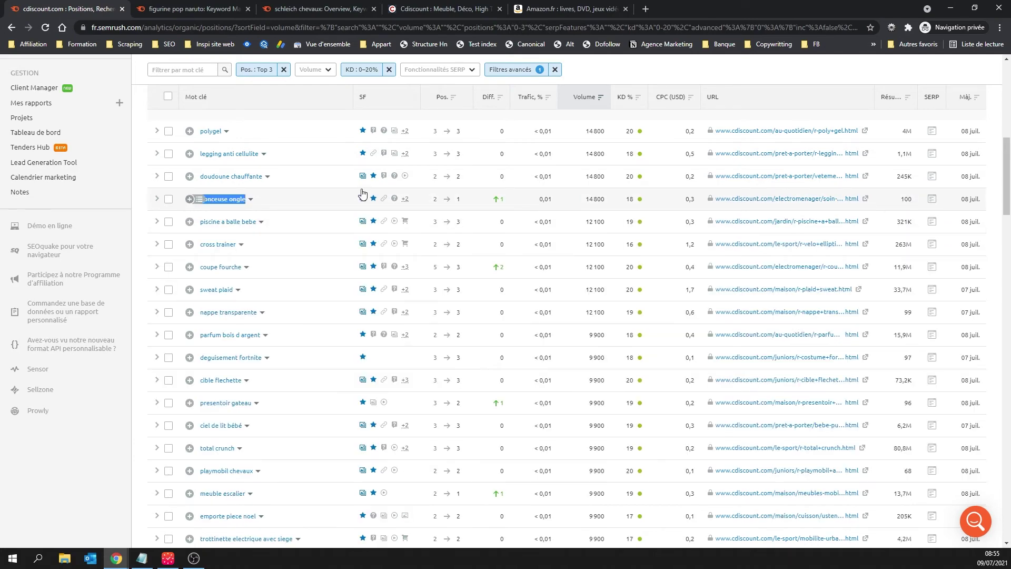
{"action": "key", "text": "ctrl+t"}
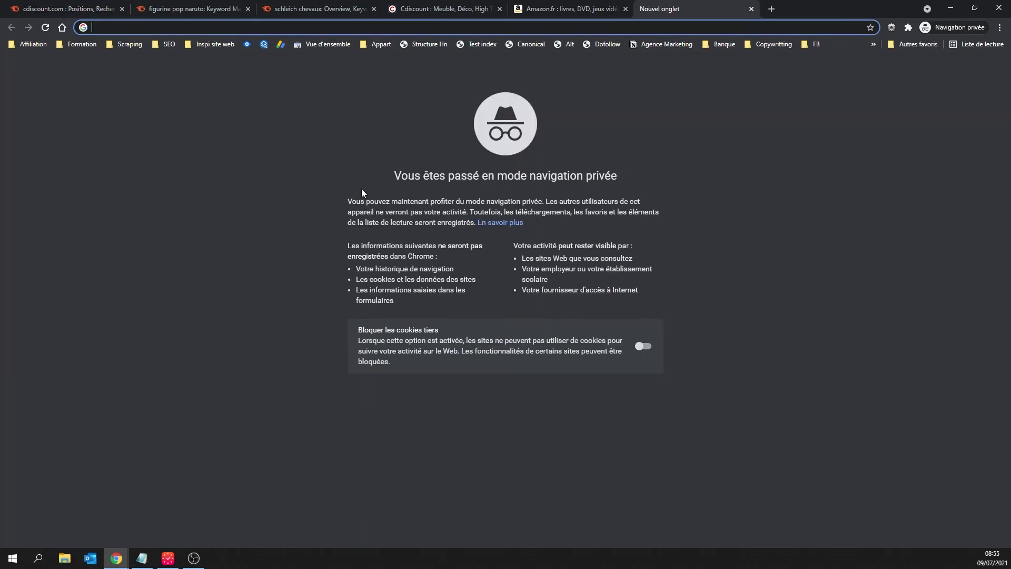
{"action": "type", "text": "allintitle:"}
{"action": "type", "text": "ponceuse ongle"}
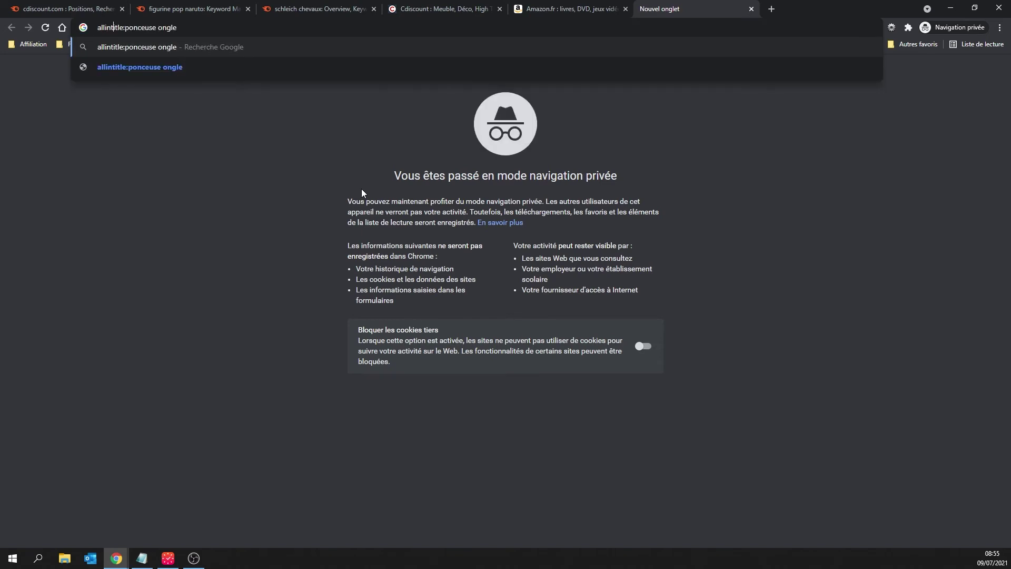
{"action": "type", "text": "\""}
{"action": "key", "text": "ctrl+Right"}
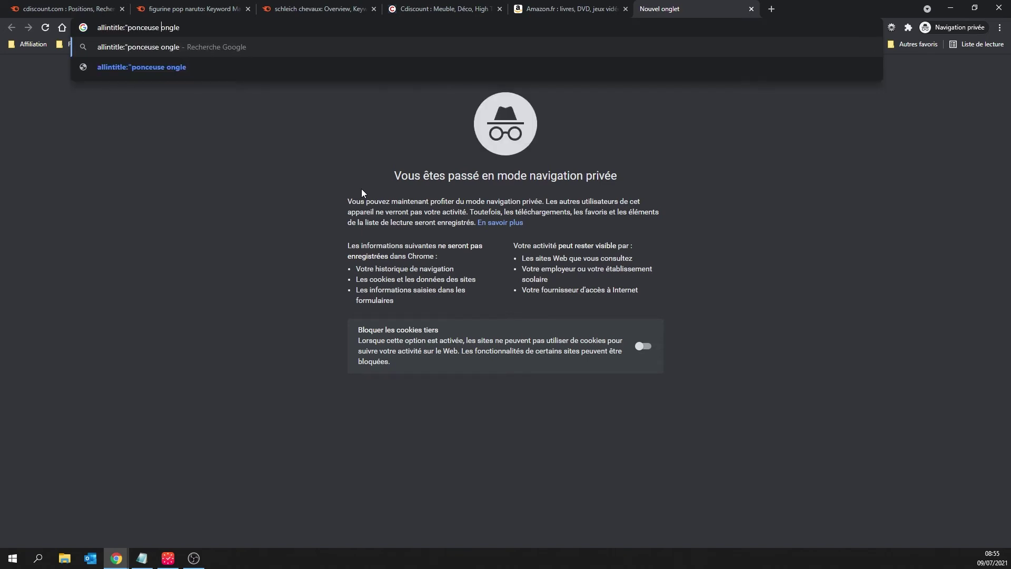
{"action": "type", "text": "\""}
{"action": "key", "text": "Return"}
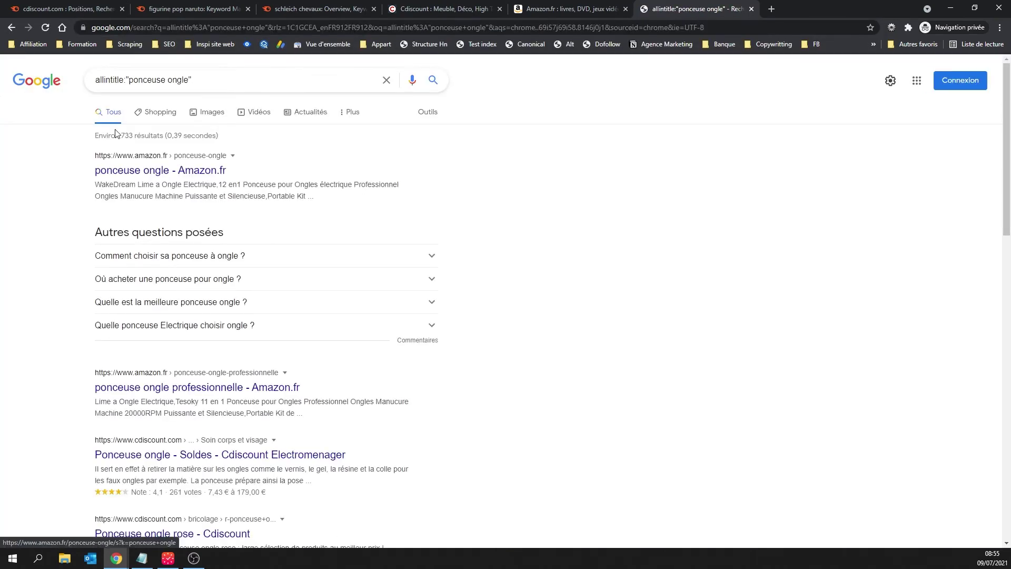
Step: Check the result count, then repeat the search without quotation marks as allintitle:ponceuse ongle and check the count again
{"action": "left_click_drag", "start_coordinate": [120, 136], "coordinate": [148, 109]}
{"action": "key", "text": "BackSpace"}
{"action": "key", "text": "ctrl+Right"}
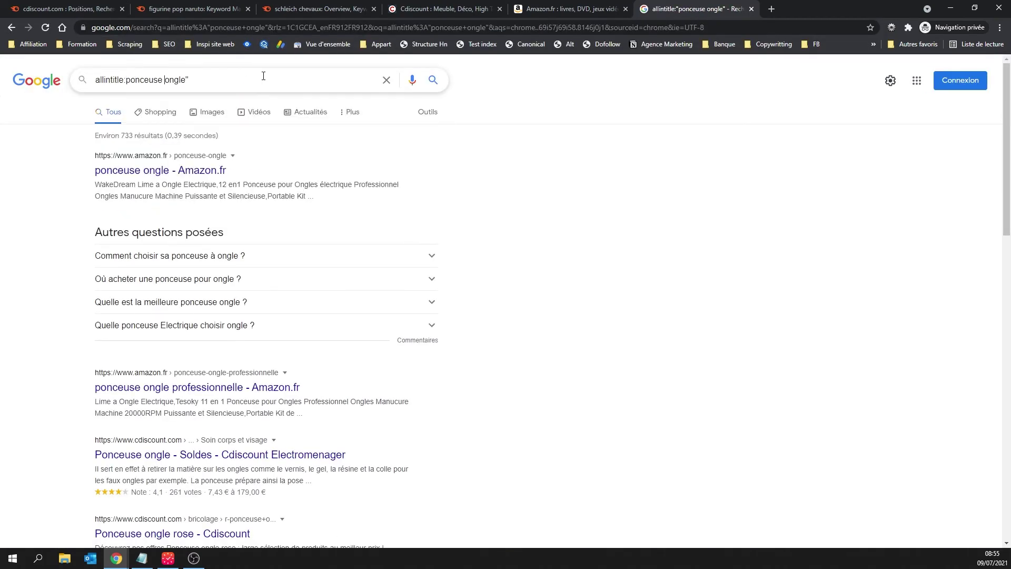
{"action": "key", "text": "Return"}
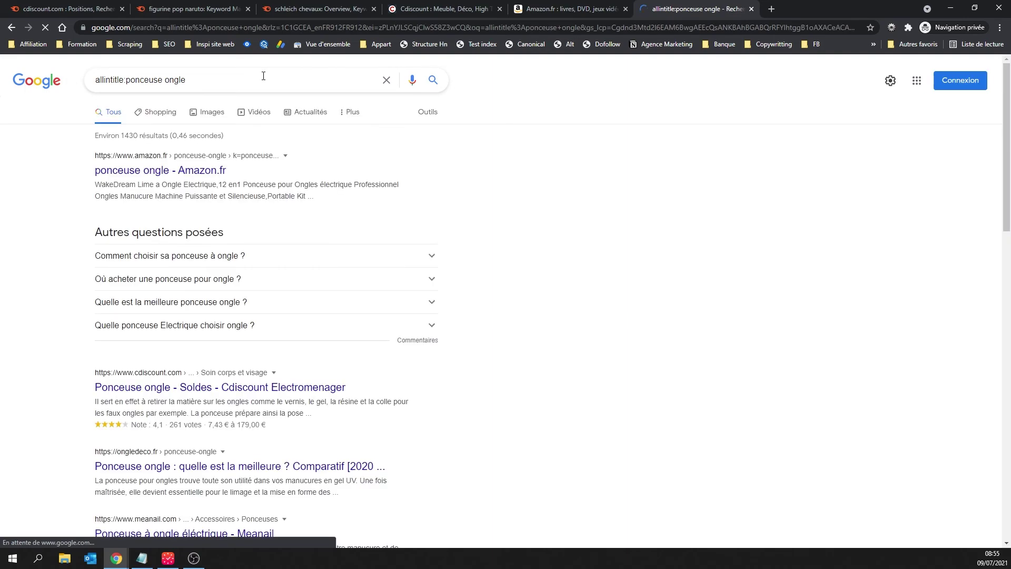
{"action": "left_click_drag", "start_coordinate": [121, 135], "coordinate": [196, 137]}
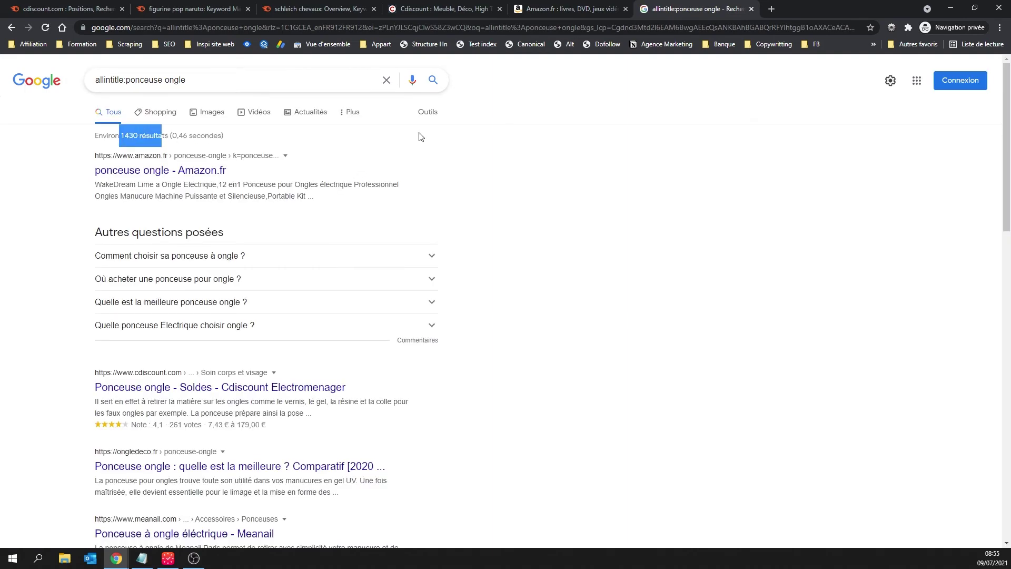
Step: Close the Google search and the two older keyword pages, then open the keyword overview for "ponceuse ongle" in a new tab
{"action": "key", "text": "ctrl+w"}
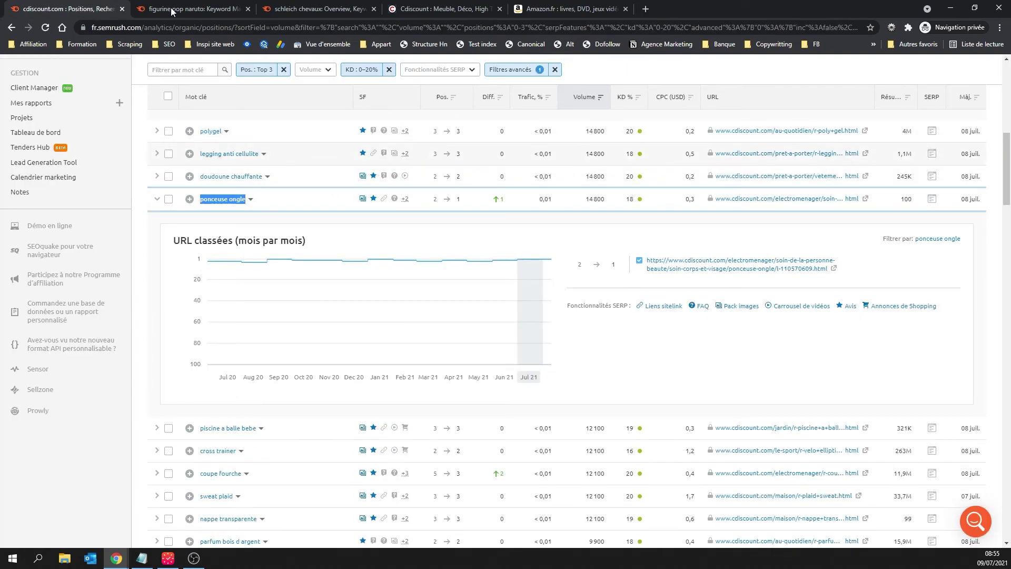
{"action": "left_click", "coordinate": [172, 9]}
{"action": "key", "text": "ctrl+w"}
{"action": "key", "text": "ctrl+w"}
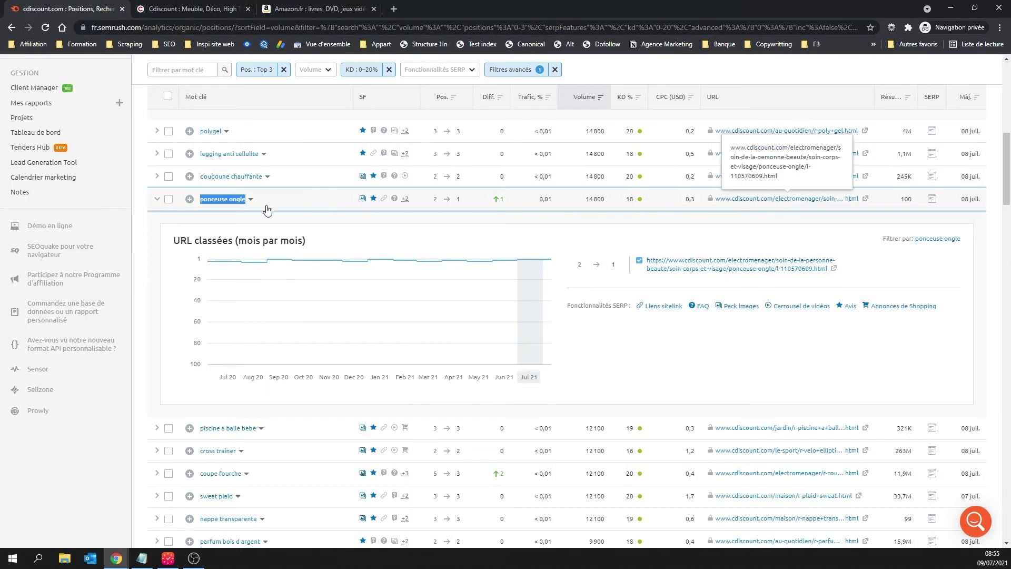
{"action": "middle_click", "coordinate": [224, 200]}
{"action": "left_click", "coordinate": [177, 6]}
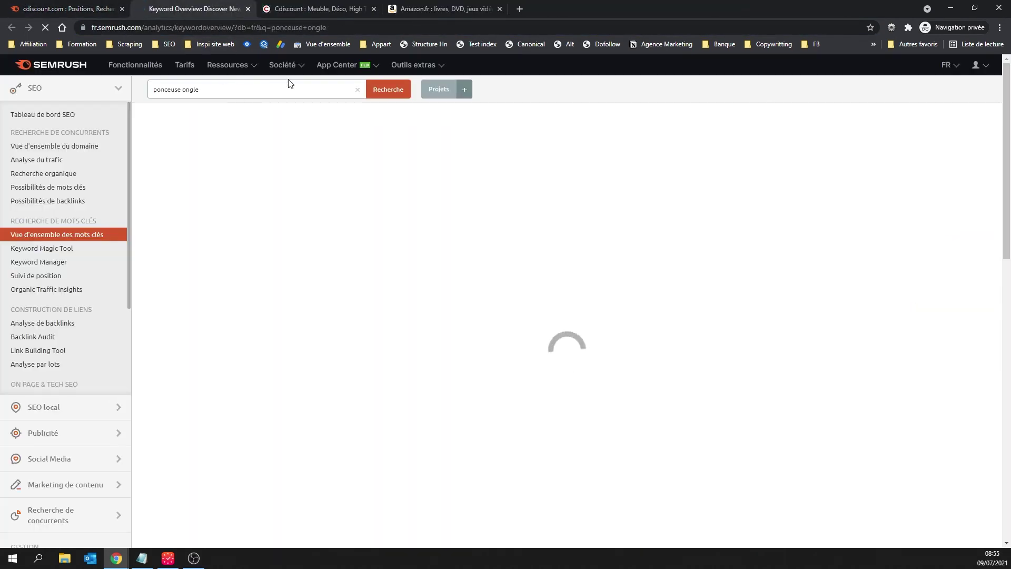
Step: Open the top-ranked Cdiscount and Amazon pages for "ponceuse ongle" in new tabs and examine the first three results' backlink metrics
{"action": "scroll", "coordinate": [350, 138], "scroll_direction": "down", "scroll_amount": 5}
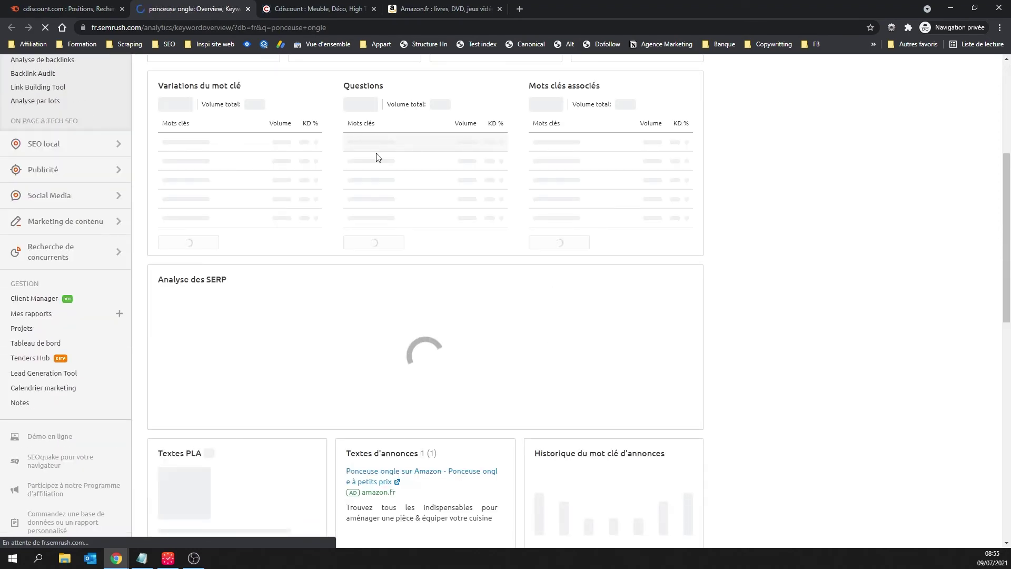
{"action": "scroll", "coordinate": [562, 352], "scroll_direction": "down", "scroll_amount": 5}
{"action": "left_click", "coordinate": [561, 308]}
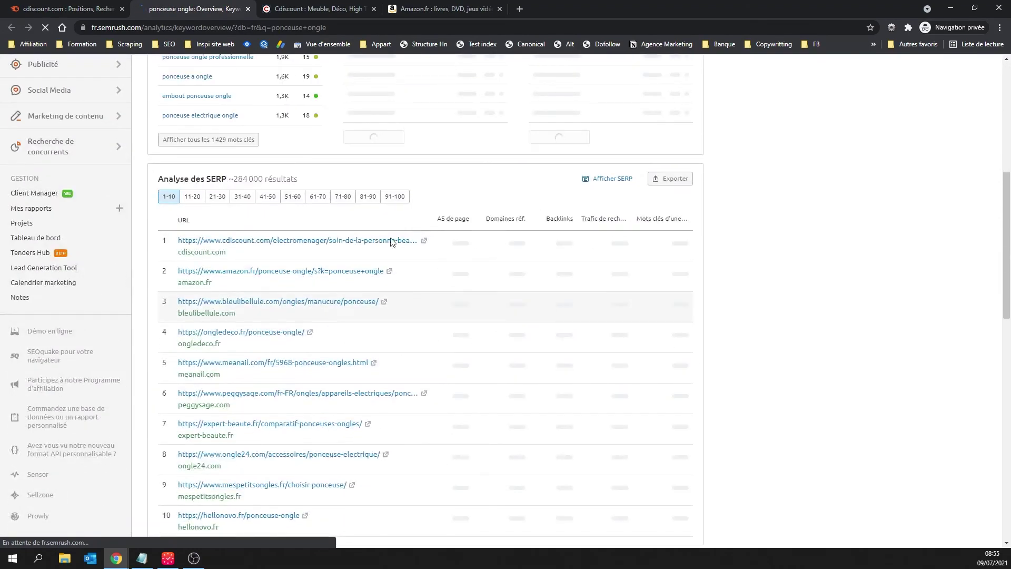
{"action": "middle_click", "coordinate": [424, 257]}
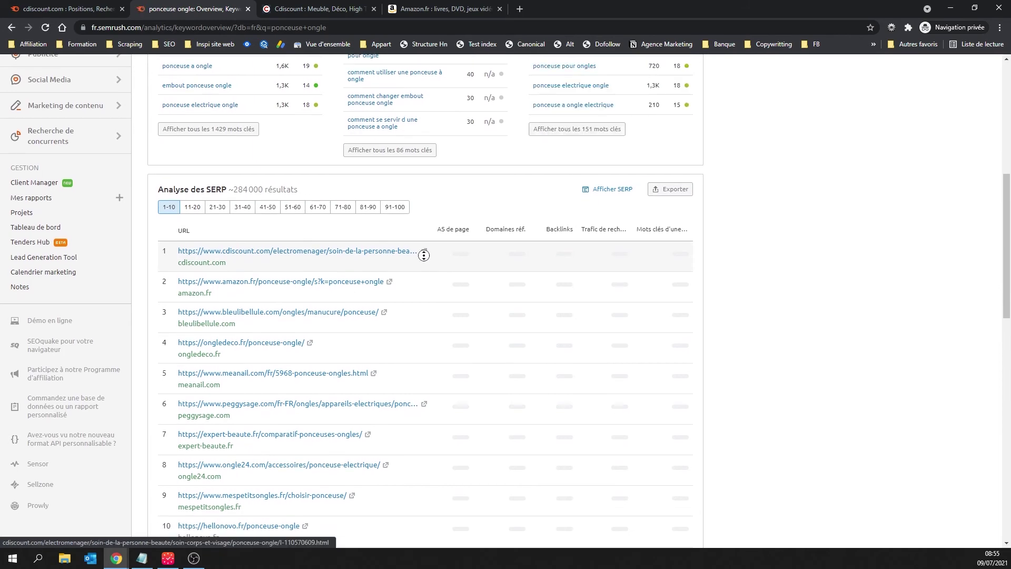
{"action": "middle_click", "coordinate": [424, 252]}
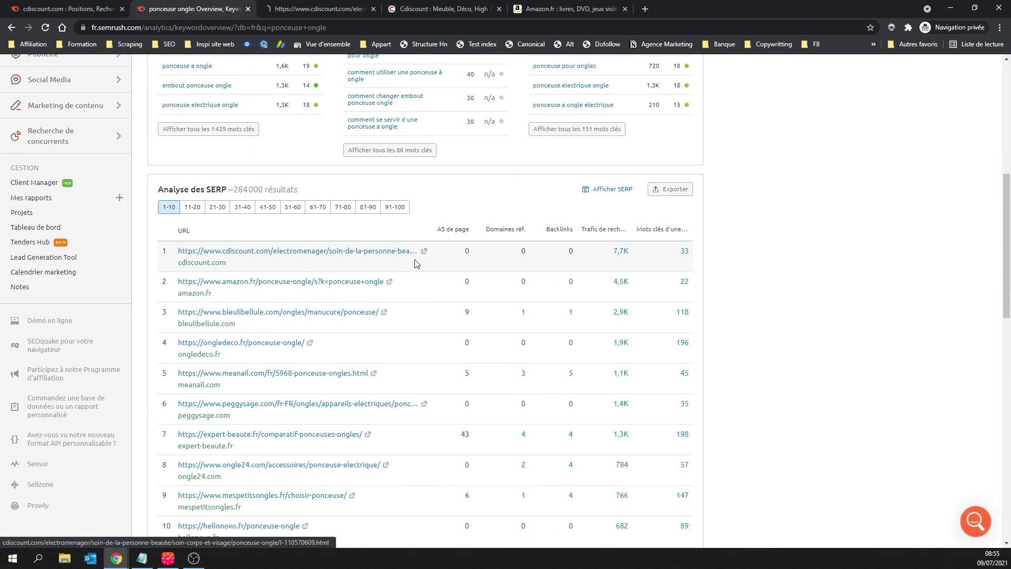
{"action": "middle_click", "coordinate": [389, 281]}
{"action": "left_click_drag", "start_coordinate": [537, 269], "coordinate": [546, 321]}
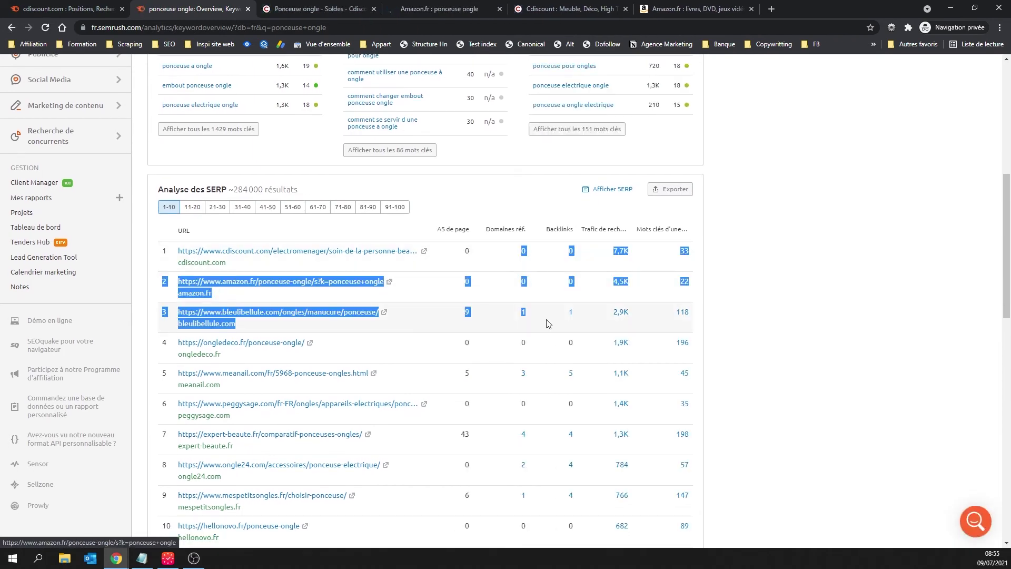
Step: Accept cookies on the Cdiscount "Ponceuse ongle" page, highlight its Hn heading structure, examine the page's content, and close it
{"action": "left_click", "coordinate": [698, 330]}
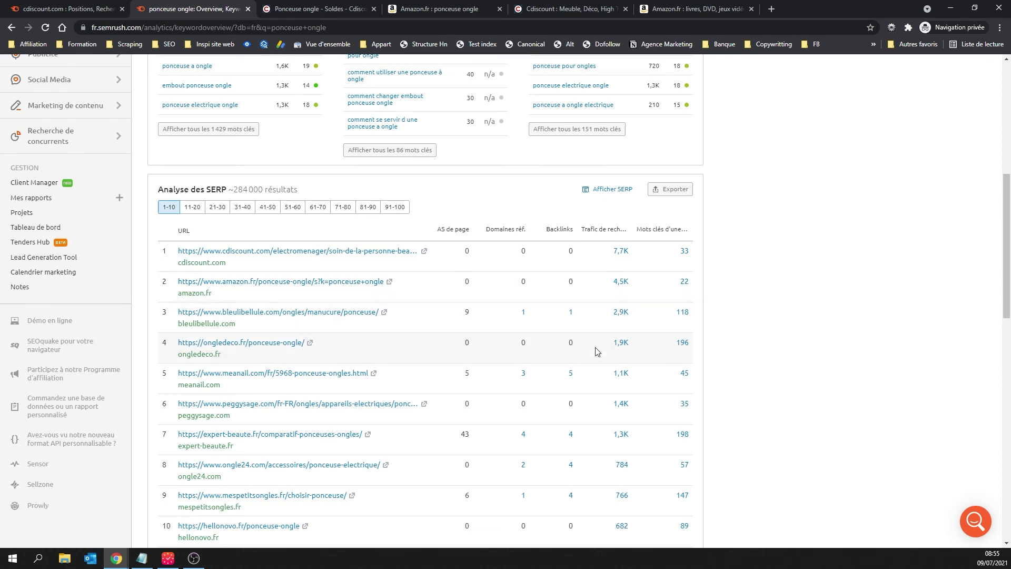
{"action": "scroll", "coordinate": [588, 394], "scroll_direction": "down", "scroll_amount": 2}
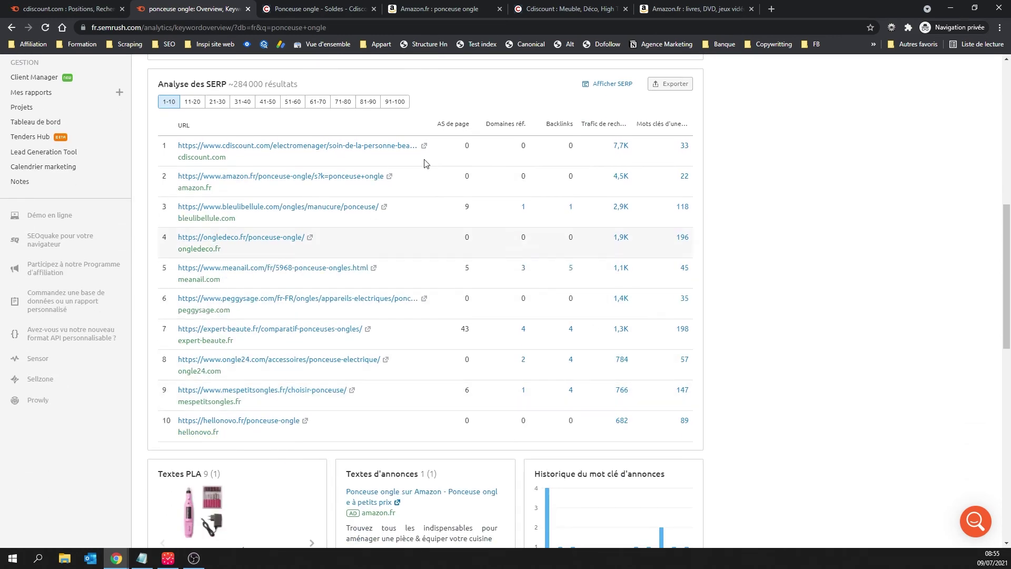
{"action": "left_click", "coordinate": [305, 9]}
{"action": "left_click", "coordinate": [550, 514]}
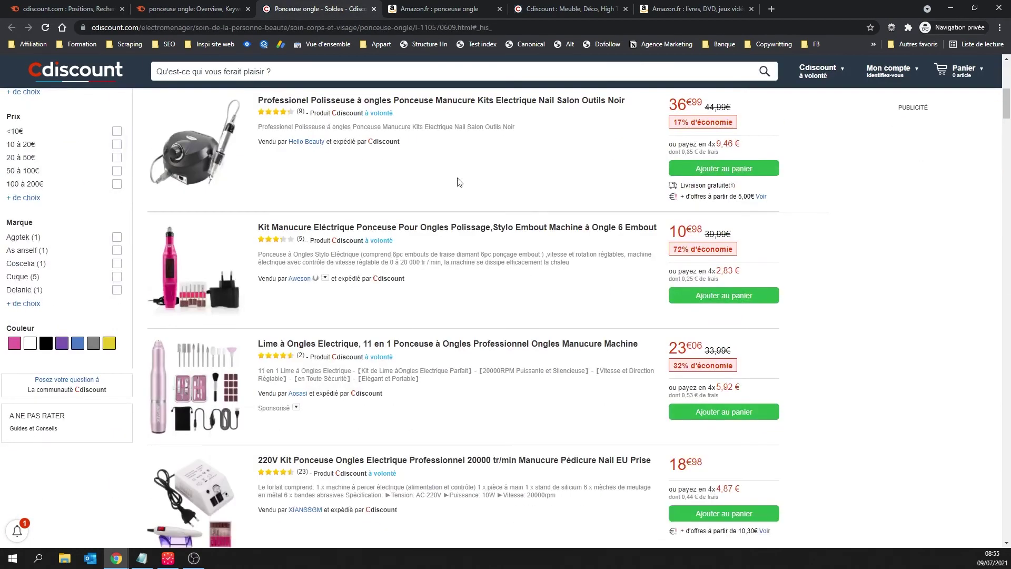
{"action": "left_click", "coordinate": [425, 42]}
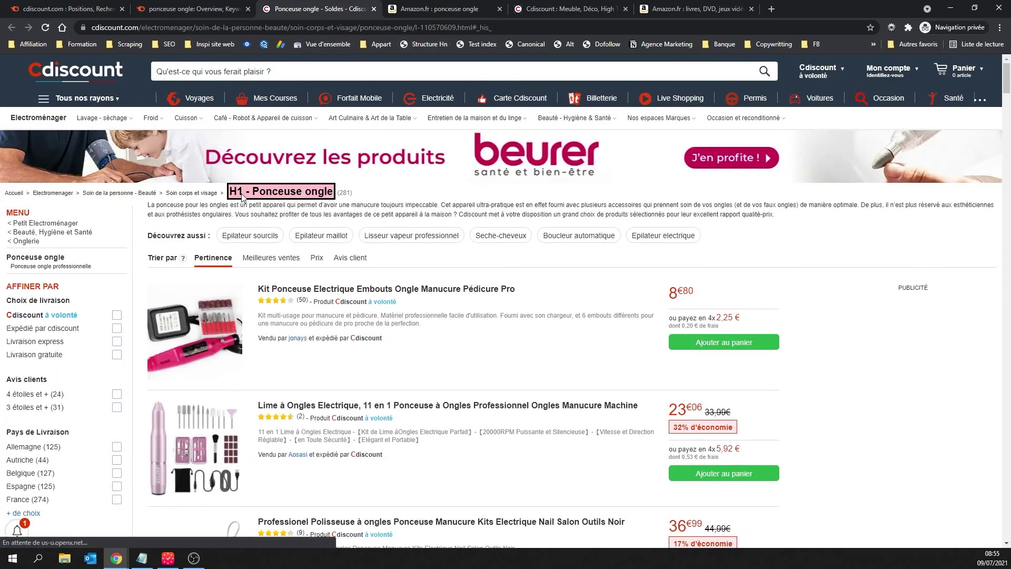
{"action": "left_click_drag", "start_coordinate": [1003, 79], "coordinate": [1006, 210]}
{"action": "middle_click", "coordinate": [295, 4]}
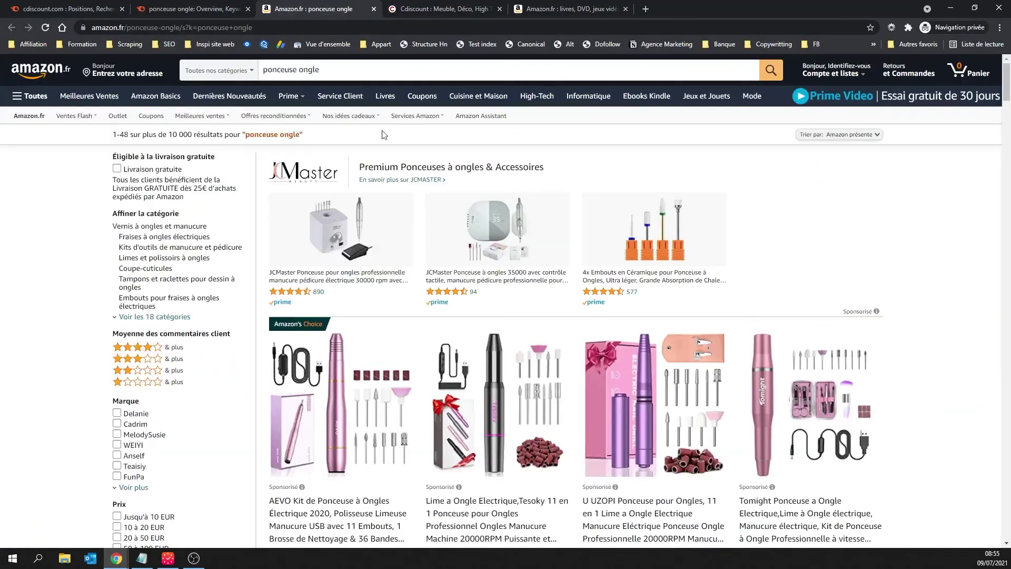
Step: Examine the Amazon results page for "ponceuse ongle" from start to end, and close it
{"action": "scroll", "coordinate": [898, 211], "scroll_direction": "down", "scroll_amount": 10}
{"action": "scroll", "coordinate": [897, 86], "scroll_direction": "up", "scroll_amount": 9}
{"action": "scroll", "coordinate": [897, 86], "scroll_direction": "up", "scroll_amount": 1}
{"action": "middle_click", "coordinate": [295, 9]}
Step: Close the Cdiscount home page and return to the SERP analysis of "ponceuse ongle" to review the ranked pages
{"action": "scroll", "coordinate": [215, 156], "scroll_direction": "down", "scroll_amount": 5}
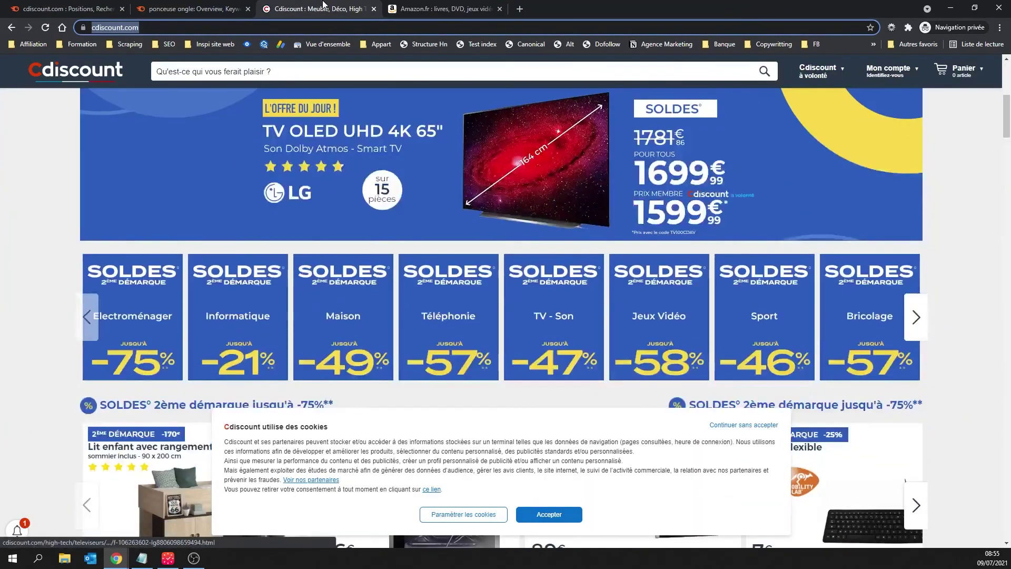
{"action": "key", "text": "ctrl+w"}
{"action": "key", "text": "ctrl+shift+Tab"}
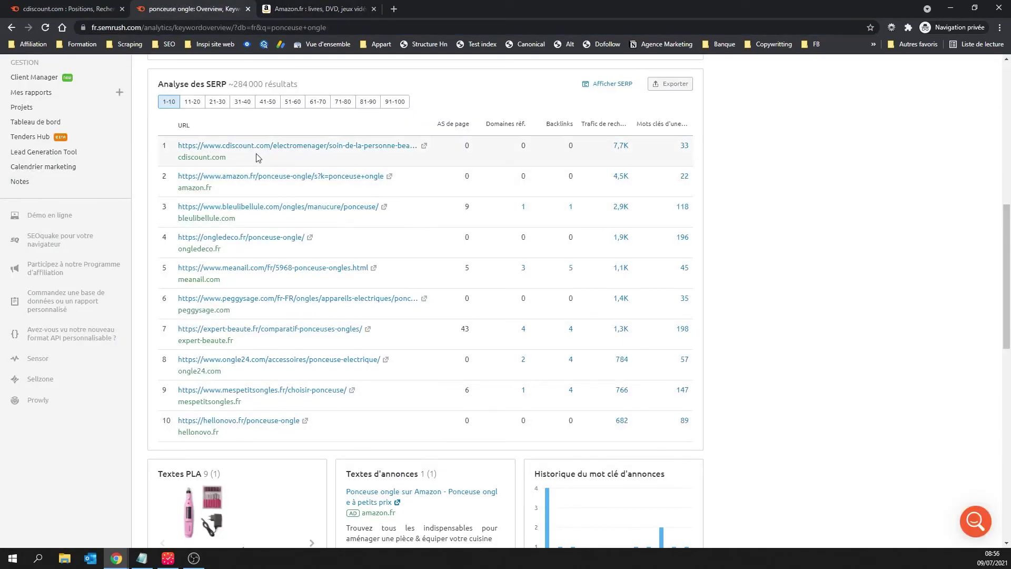
{"action": "scroll", "coordinate": [329, 219], "scroll_direction": "down", "scroll_amount": 3}
{"action": "scroll", "coordinate": [340, 219], "scroll_direction": "up", "scroll_amount": 4}
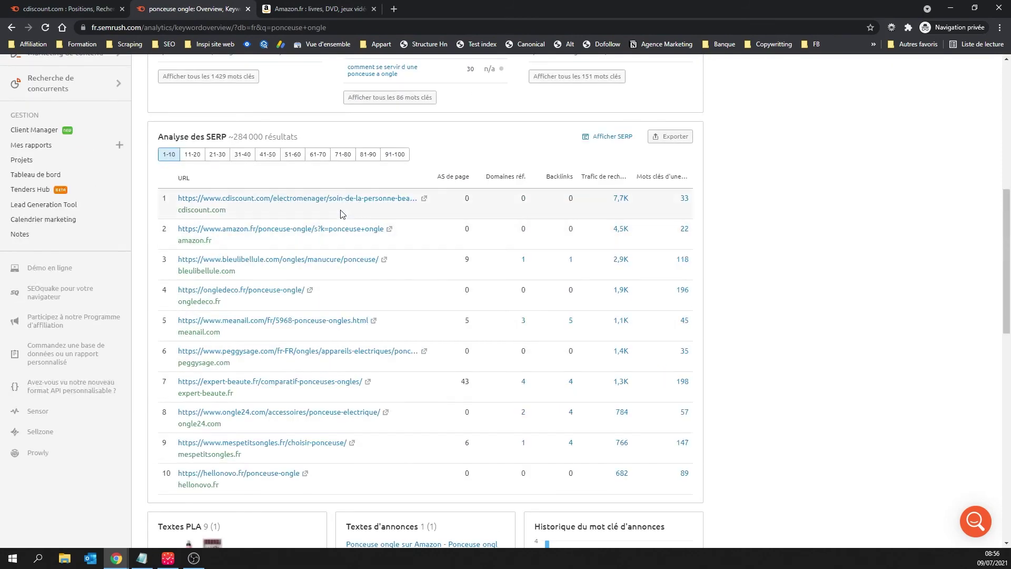
Step: Return to the cdiscount.com organic positions list and collapse the ranking history of "schleich chevaux"
{"action": "left_click", "coordinate": [64, 9]}
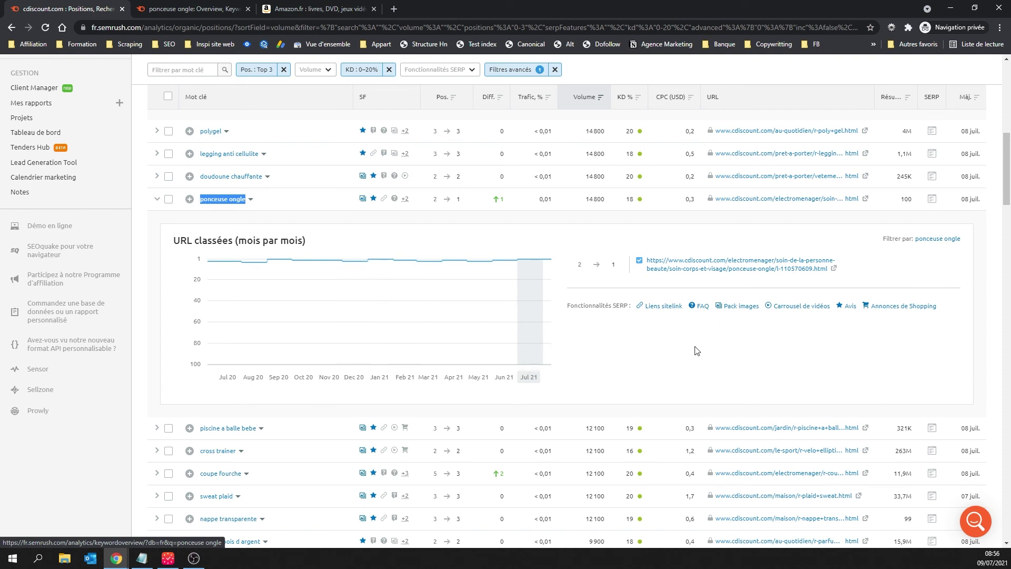
{"action": "scroll", "coordinate": [697, 350], "scroll_direction": "up", "scroll_amount": 2}
{"action": "scroll", "coordinate": [629, 333], "scroll_direction": "up", "scroll_amount": 1}
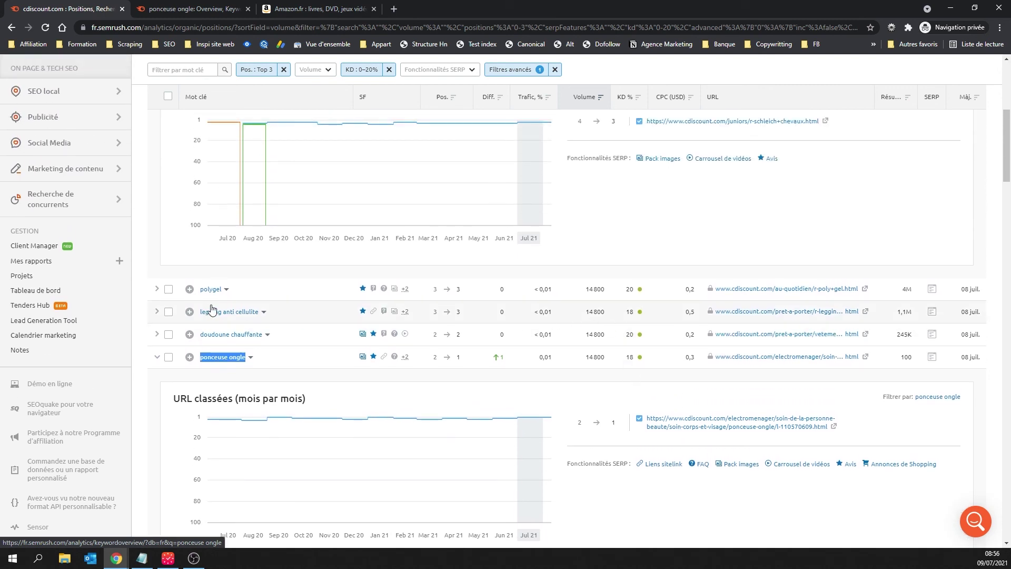
{"action": "scroll", "coordinate": [152, 269], "scroll_direction": "up", "scroll_amount": 2}
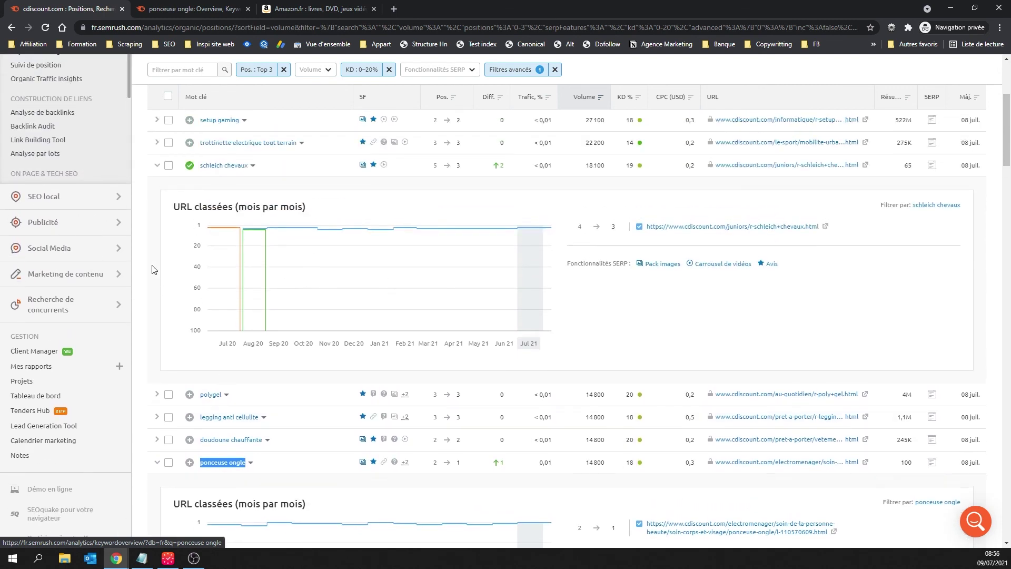
{"action": "left_click", "coordinate": [156, 167]}
{"action": "scroll", "coordinate": [261, 456], "scroll_direction": "up", "scroll_amount": 2}
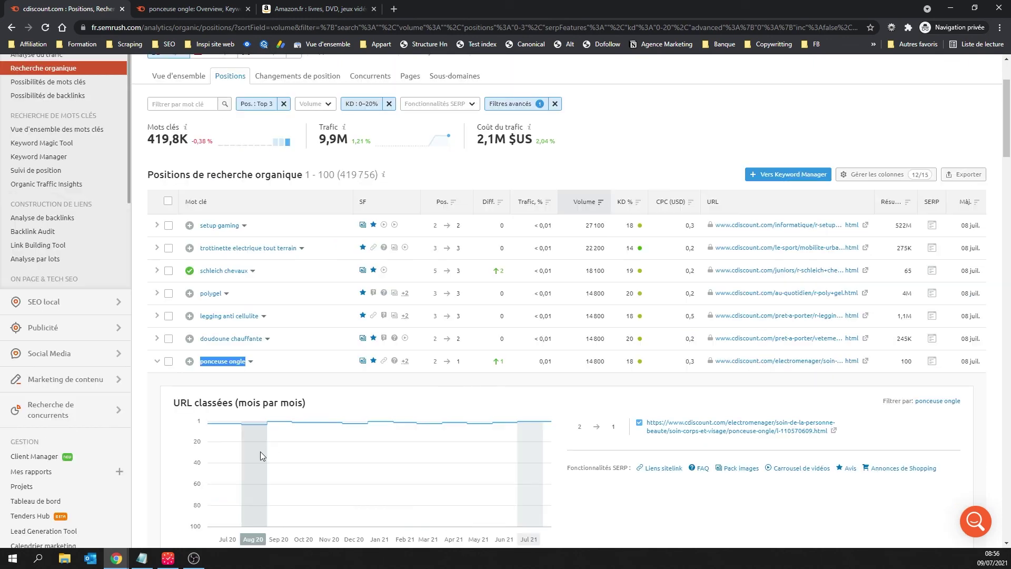